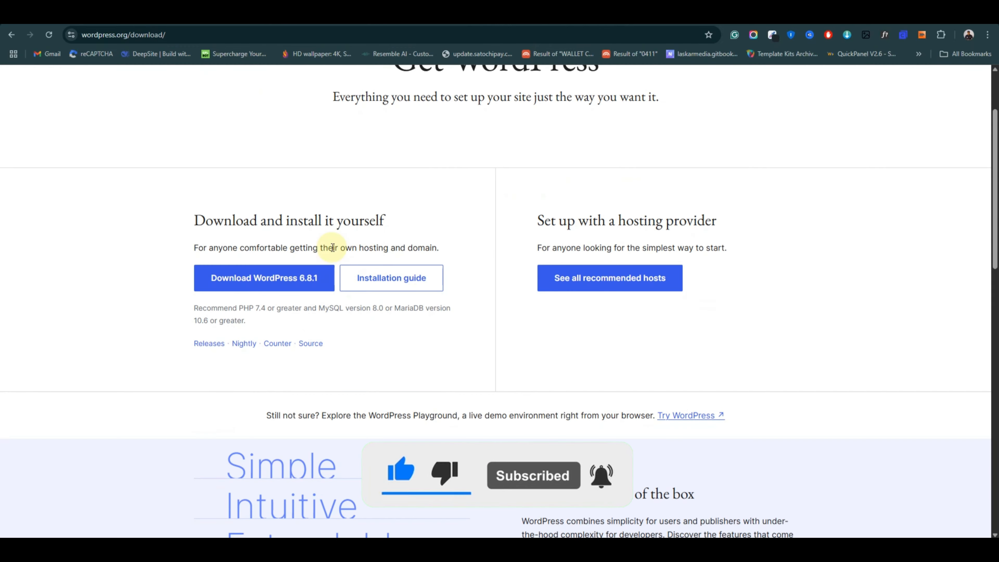
# Download the WordPress 6.8.1 zip into Downloads and dismiss the thank-you message.
pyautogui.click(238, 282)
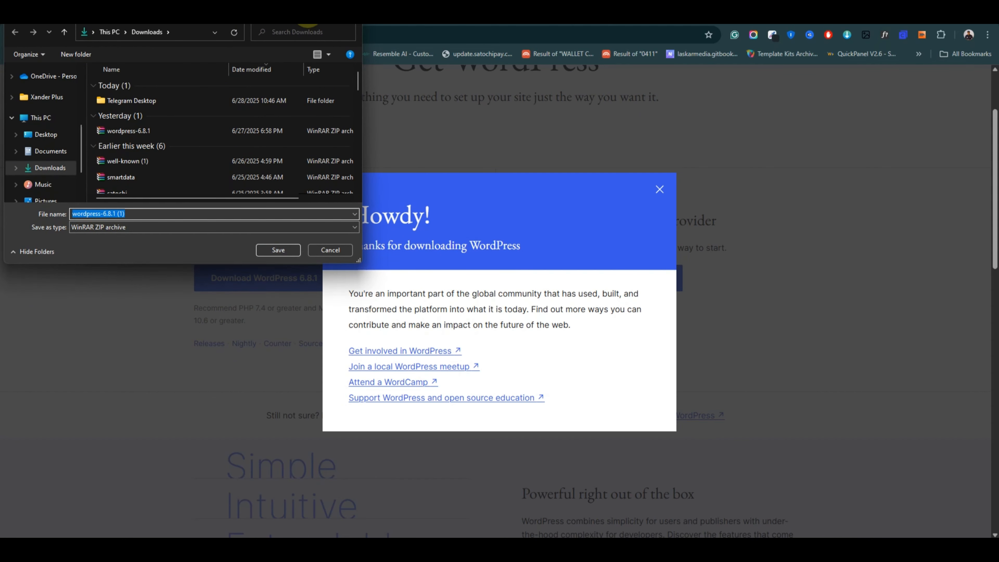
pyautogui.press('Escape')
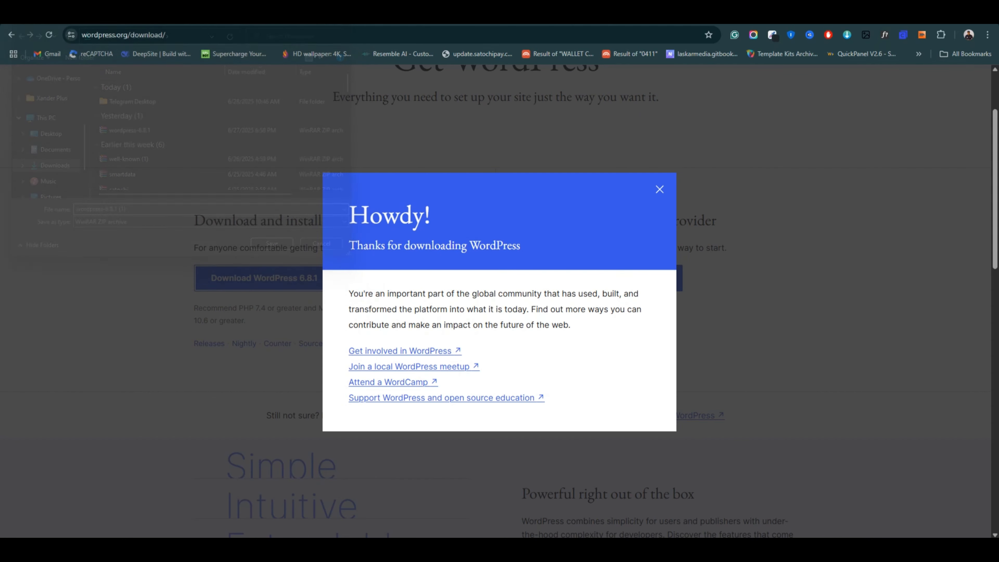
pyautogui.click(659, 189)
# In a new tab, search for 'xamp' and open the Download XAMPP result.
pyautogui.click(154, 14)
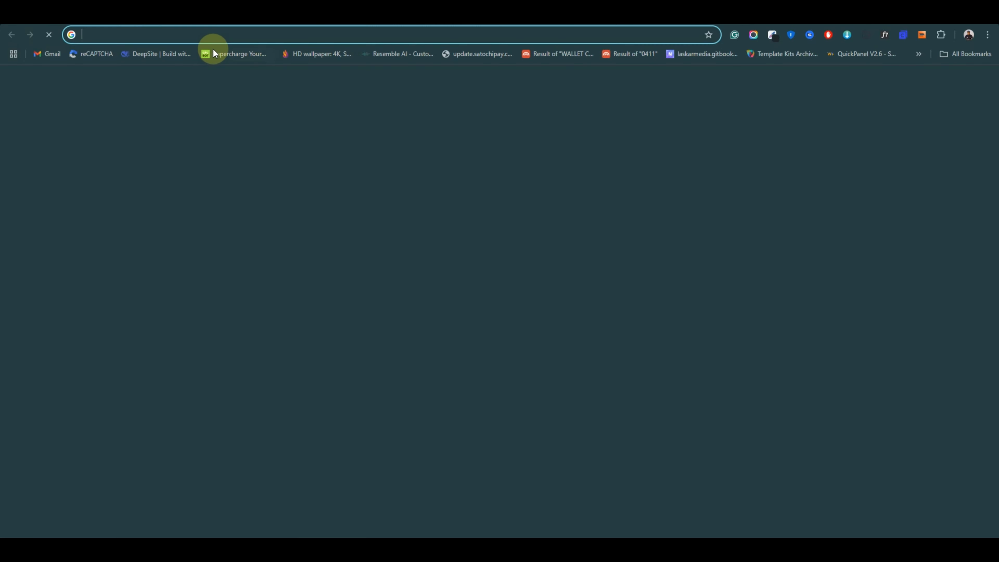
pyautogui.click(221, 35)
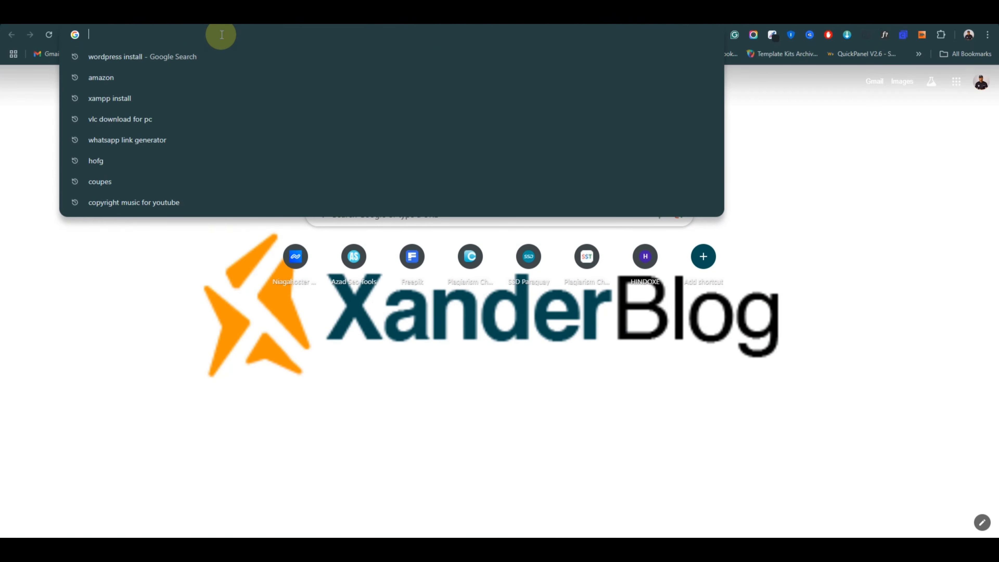
pyautogui.write('xa')
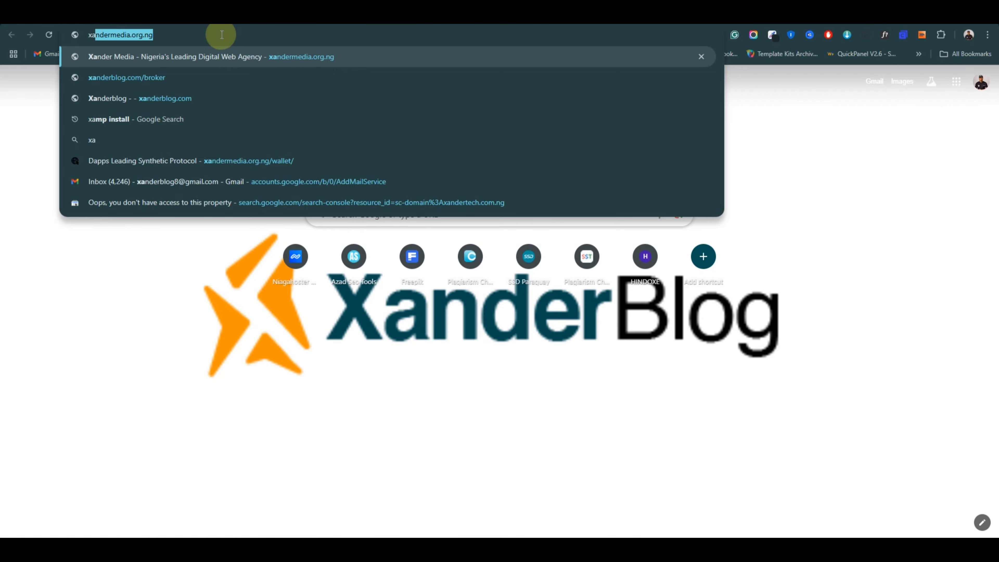
pyautogui.write('mp')
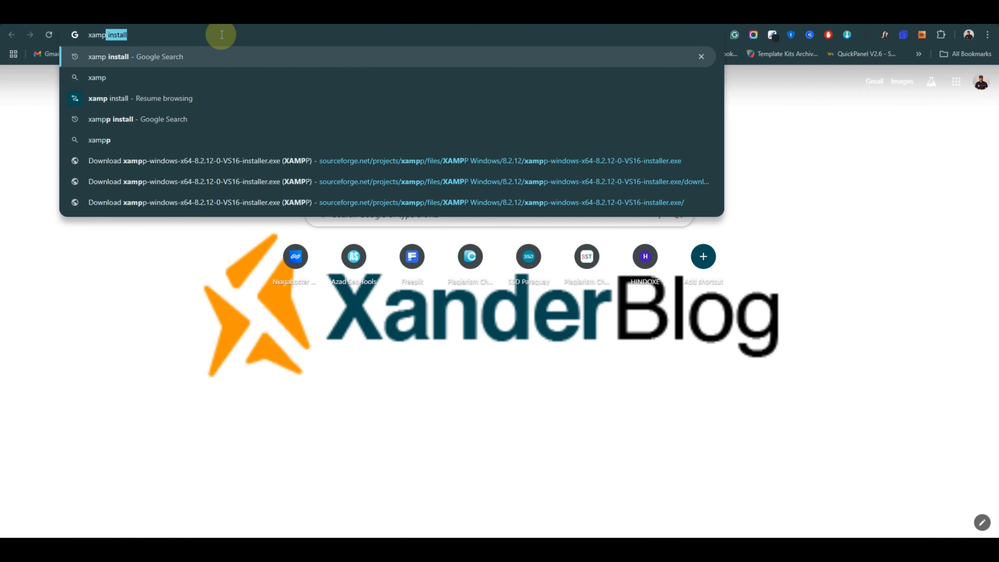
pyautogui.press('Return')
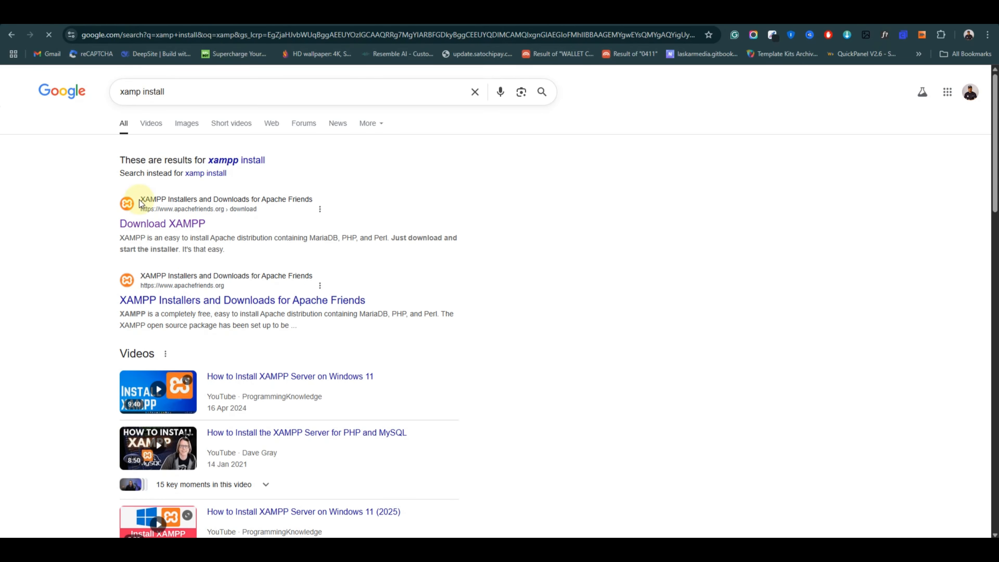
pyautogui.click(146, 221)
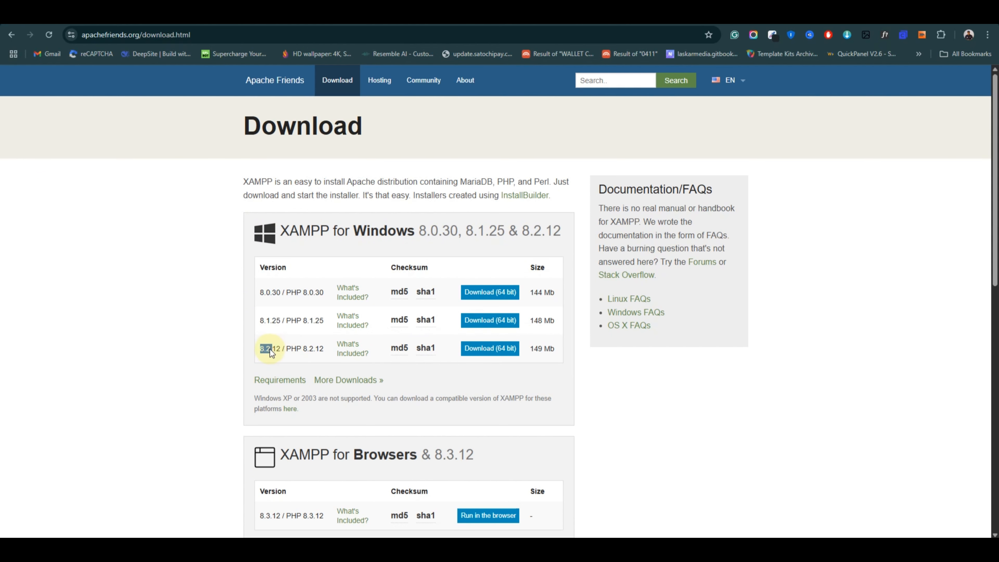
# Save the XAMPP 8.2.12 64-bit Windows installer into Downloads and view it in File Explorer.
pyautogui.click(473, 348)
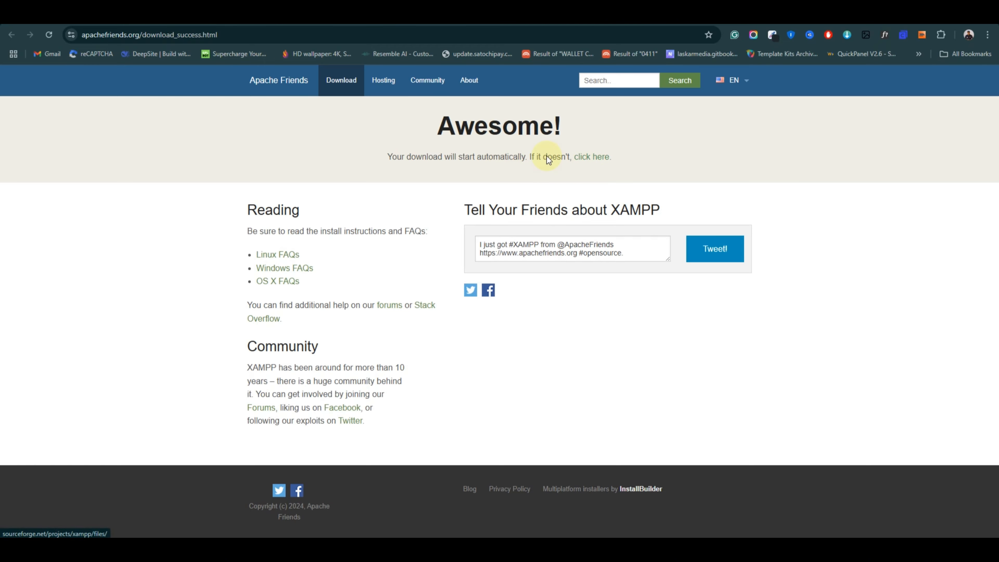
pyautogui.click(590, 157)
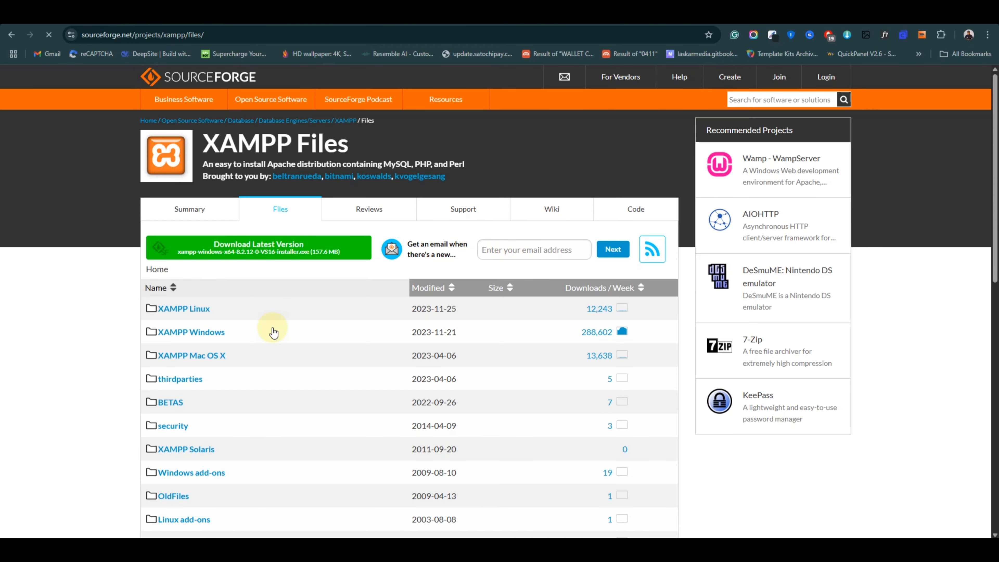
pyautogui.scroll(-3, 176, 250)
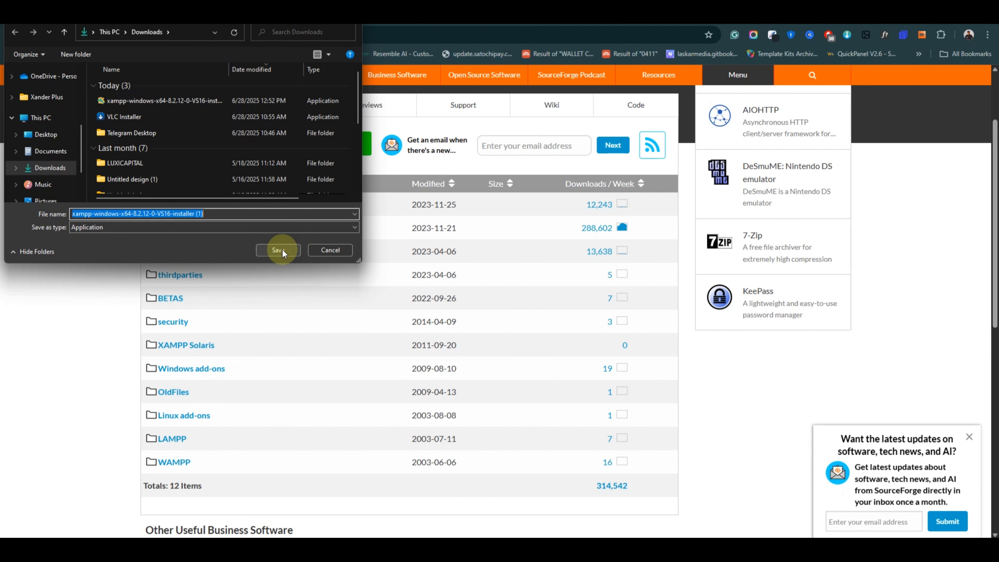
pyautogui.press('Return')
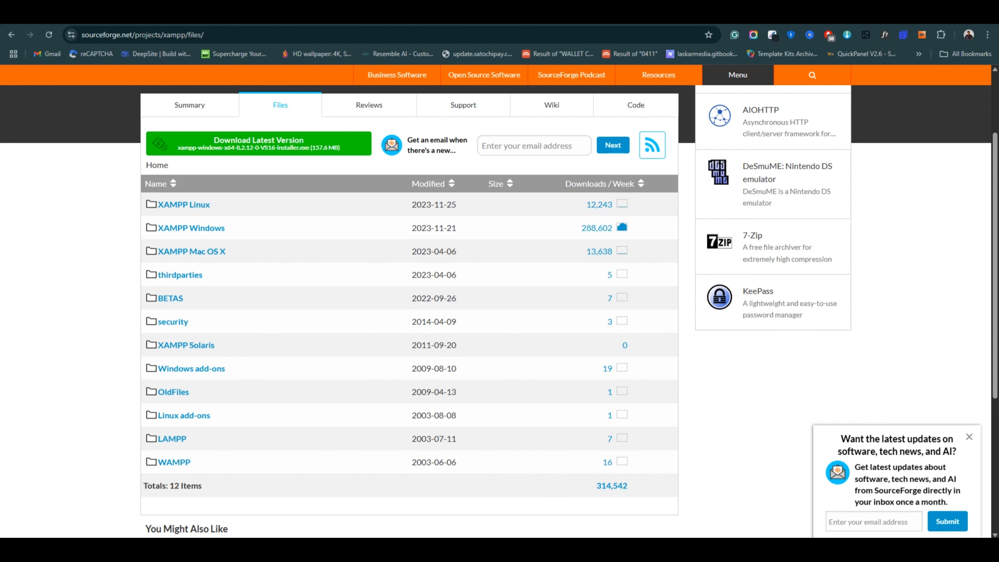
pyautogui.hotkey('alt', 'Tab')
# Launch the downloaded XAMPP installer, accepting the antivirus warning to start the setup wizard.
pyautogui.click(573, 156)
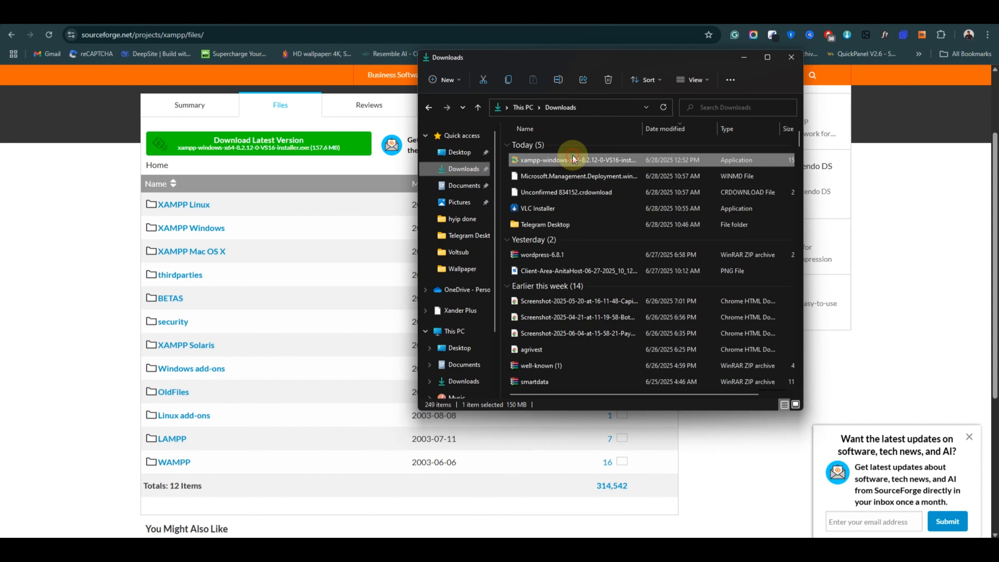
pyautogui.click(573, 156)
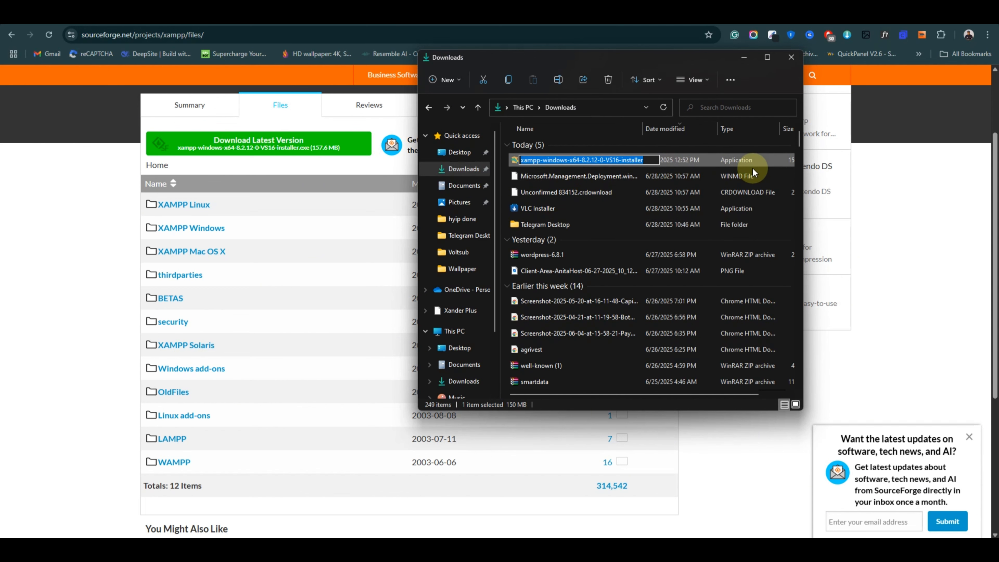
pyautogui.click(706, 158)
pyautogui.doubleClick(705, 158)
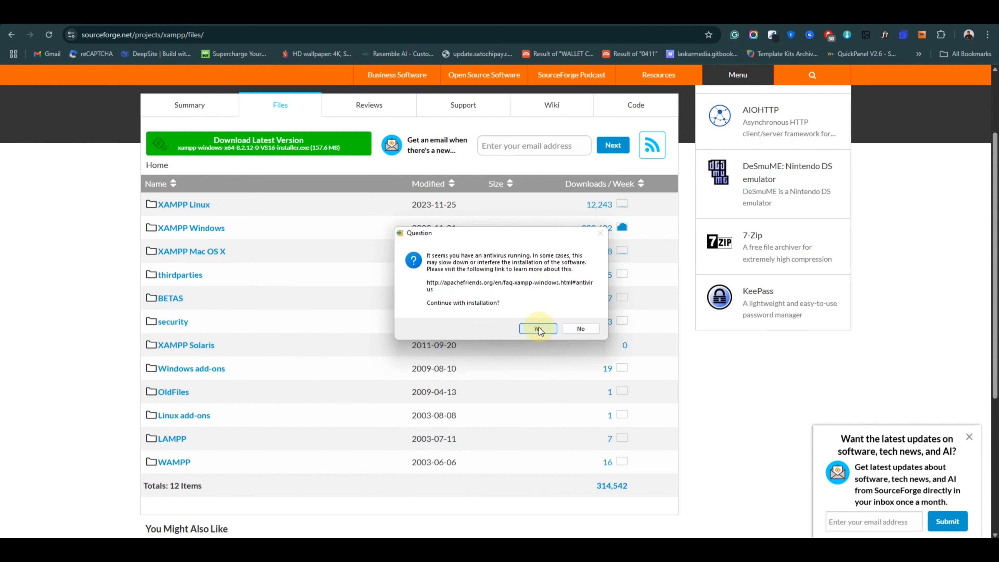
pyautogui.click(534, 328)
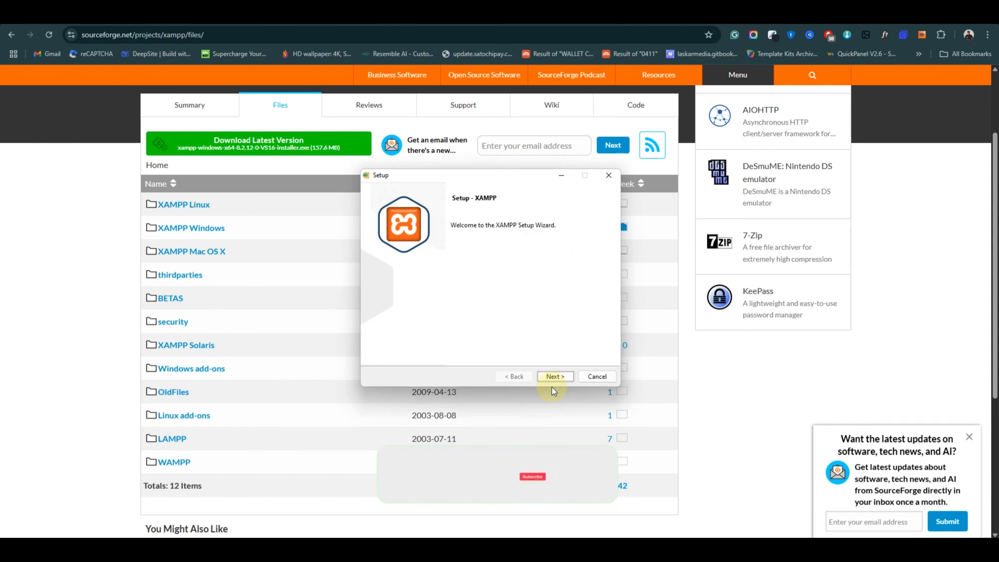
pyautogui.click(553, 377)
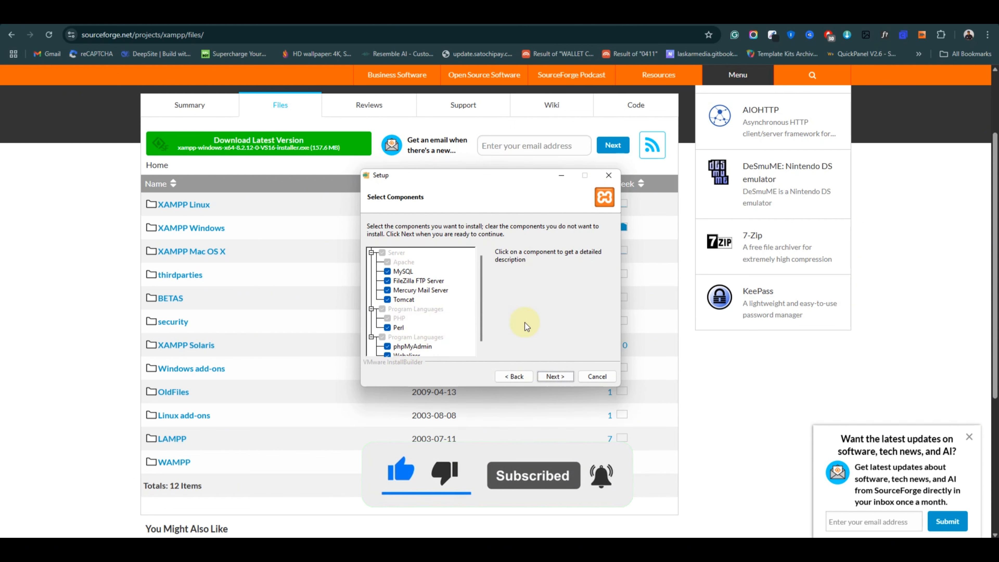
# Install XAMPP to C:\xampp with default components and English, then finish setup.
pyautogui.click(556, 377)
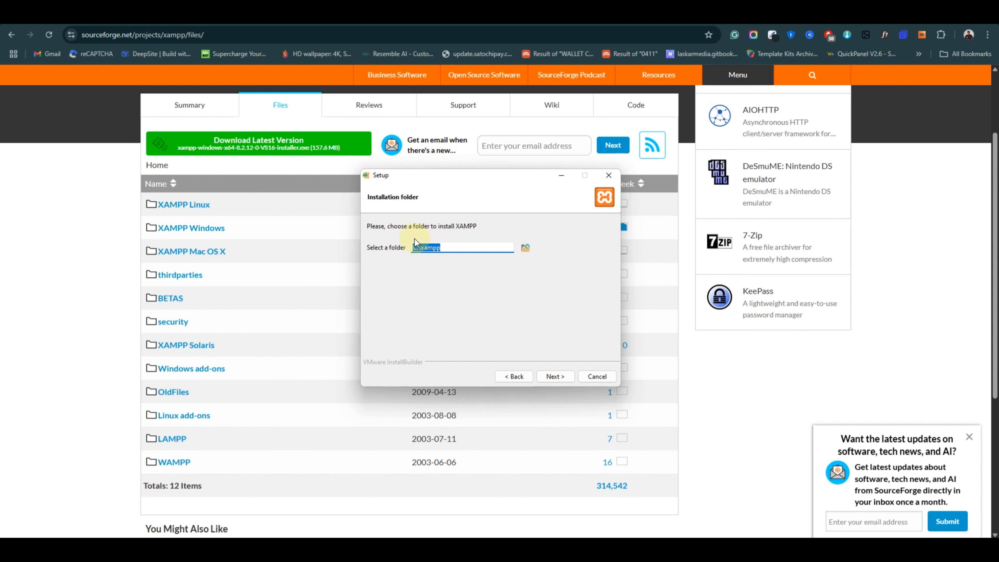
pyautogui.click(443, 247)
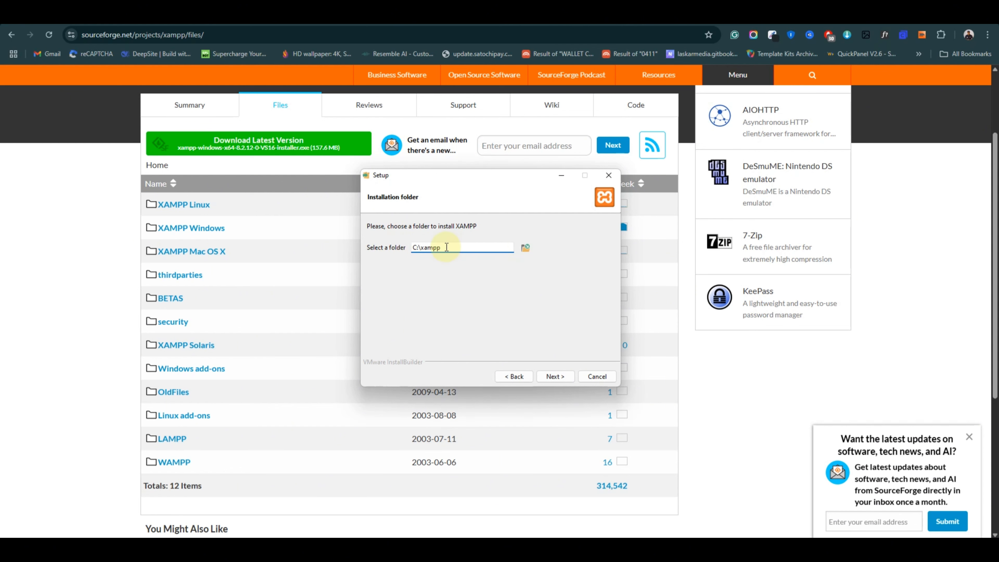
pyautogui.click(560, 377)
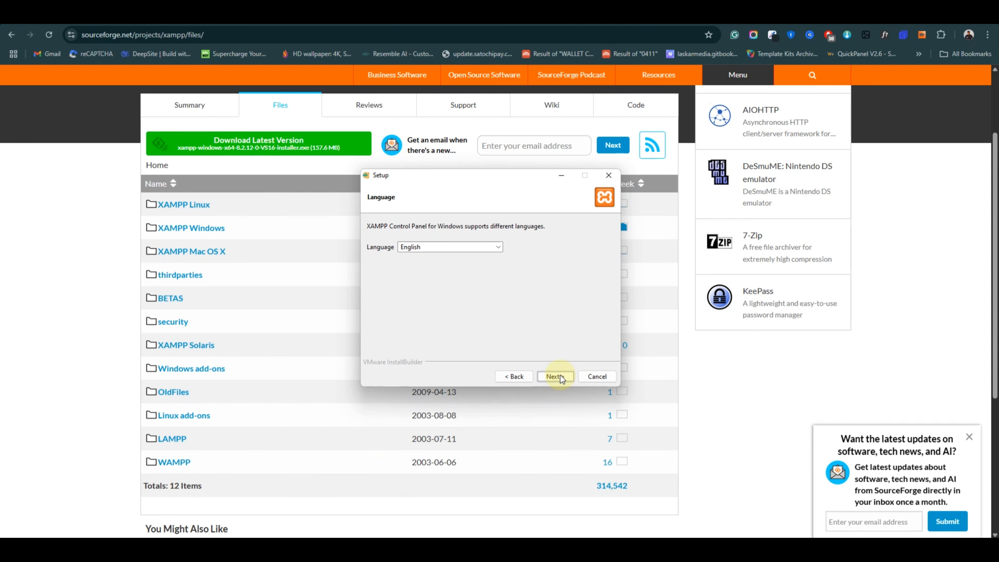
pyautogui.click(563, 377)
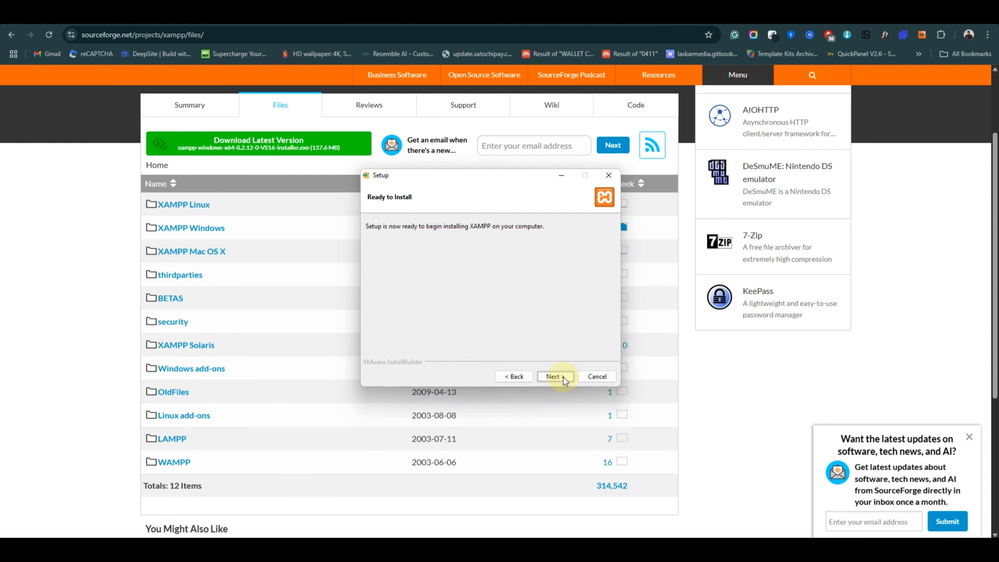
pyautogui.click(553, 375)
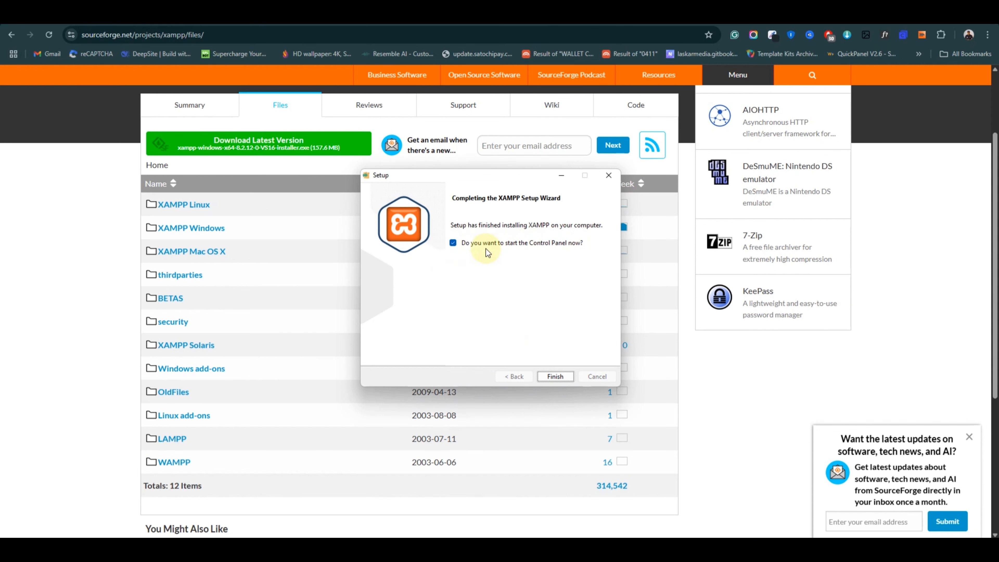
pyautogui.click(555, 376)
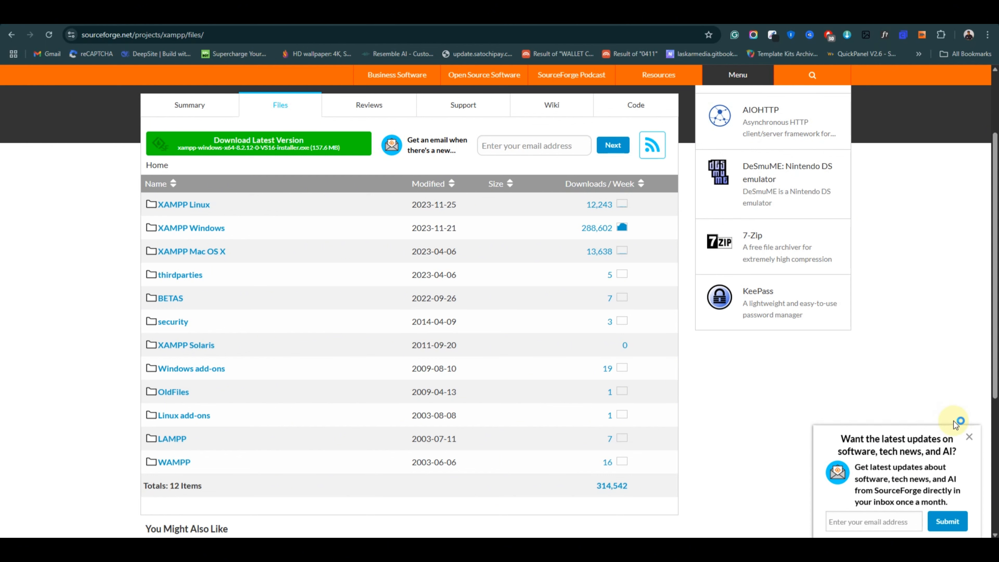
# Start Apache and MySQL in XAMPP Control Panel and open MySQL's phpMyAdmin admin page.
pyautogui.click(969, 438)
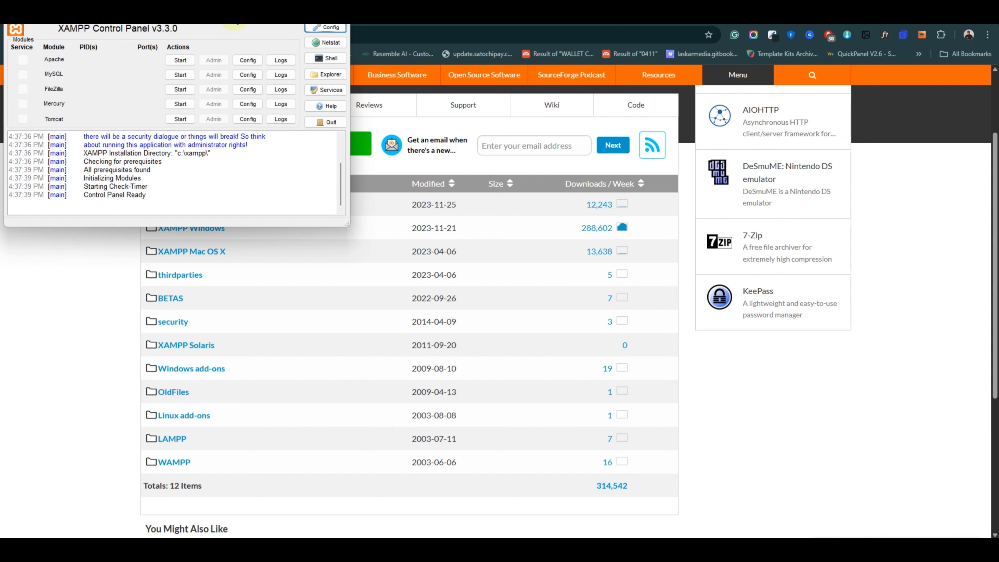
pyautogui.moveTo(233, 15); pyautogui.dragTo(513, 136)
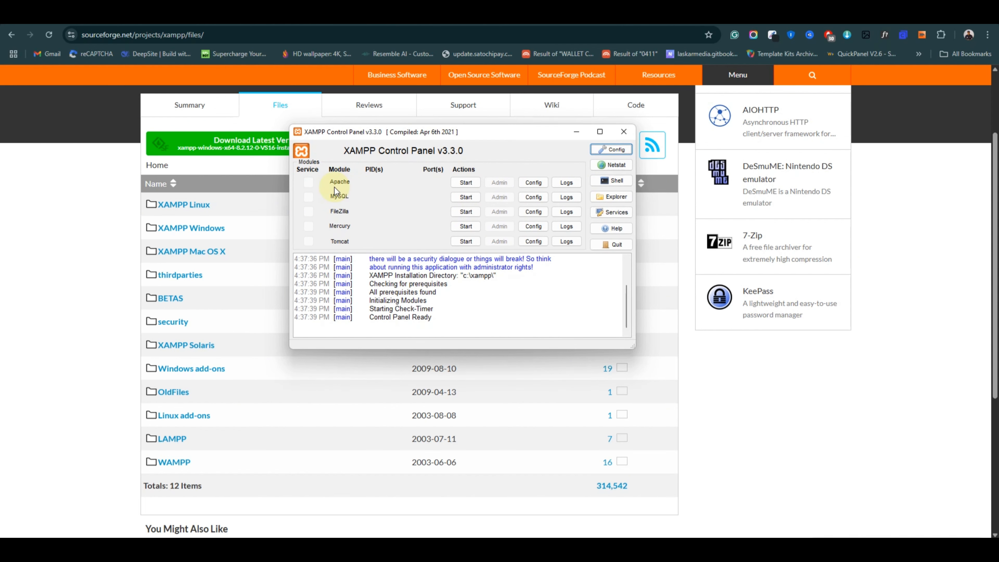
pyautogui.click(476, 184)
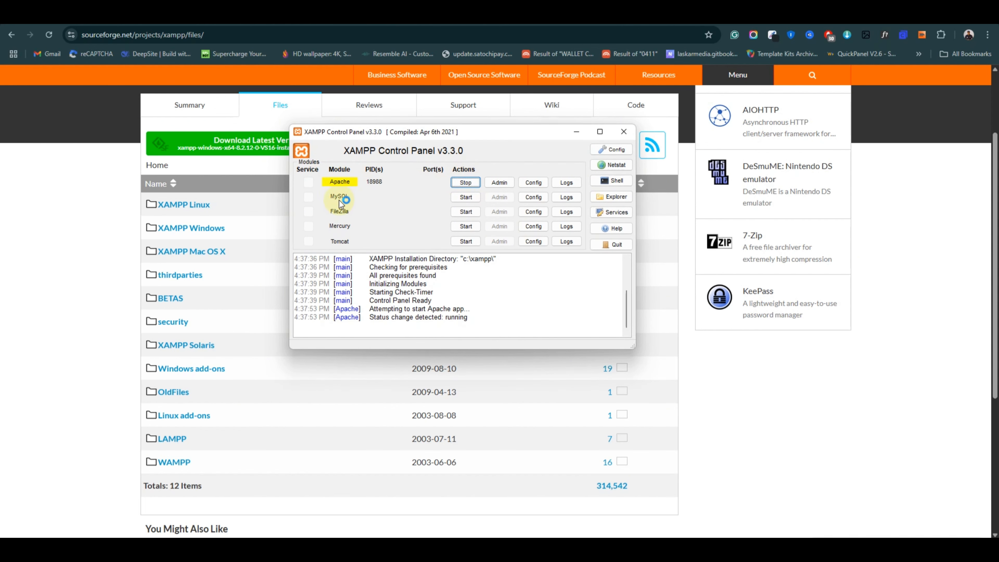
pyautogui.click(464, 198)
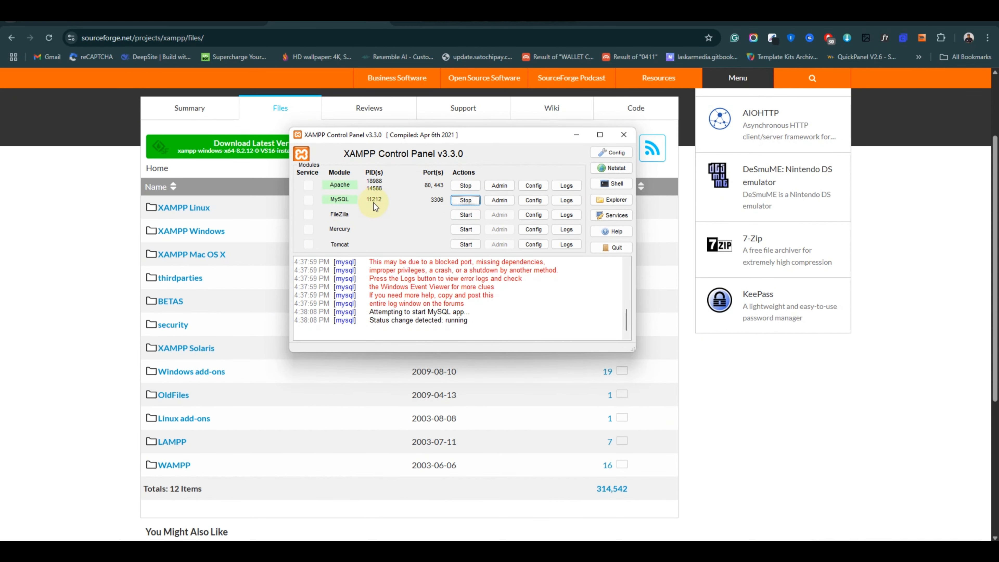
pyautogui.click(500, 201)
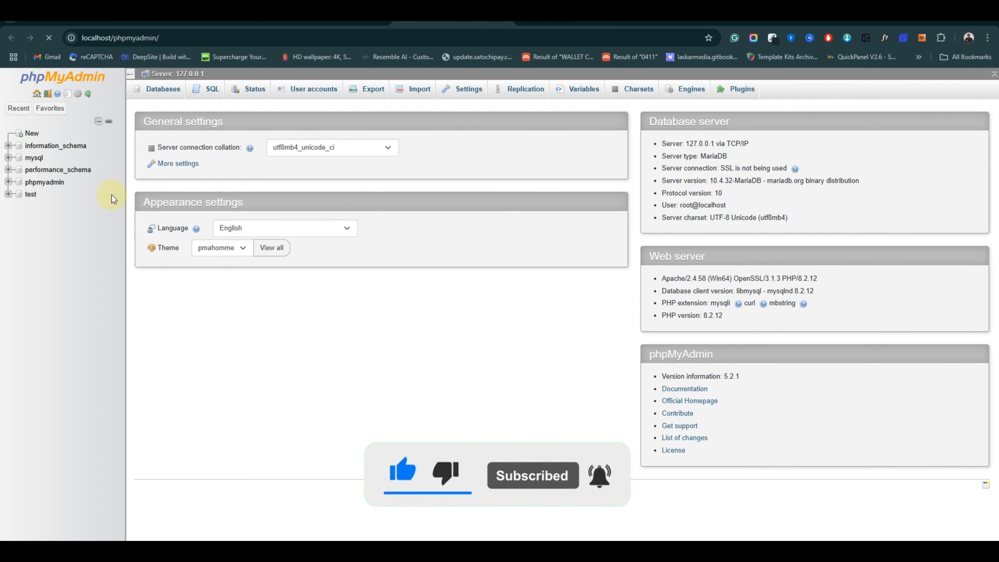
# Create a new database named wp_website in phpMyAdmin.
pyautogui.click(32, 137)
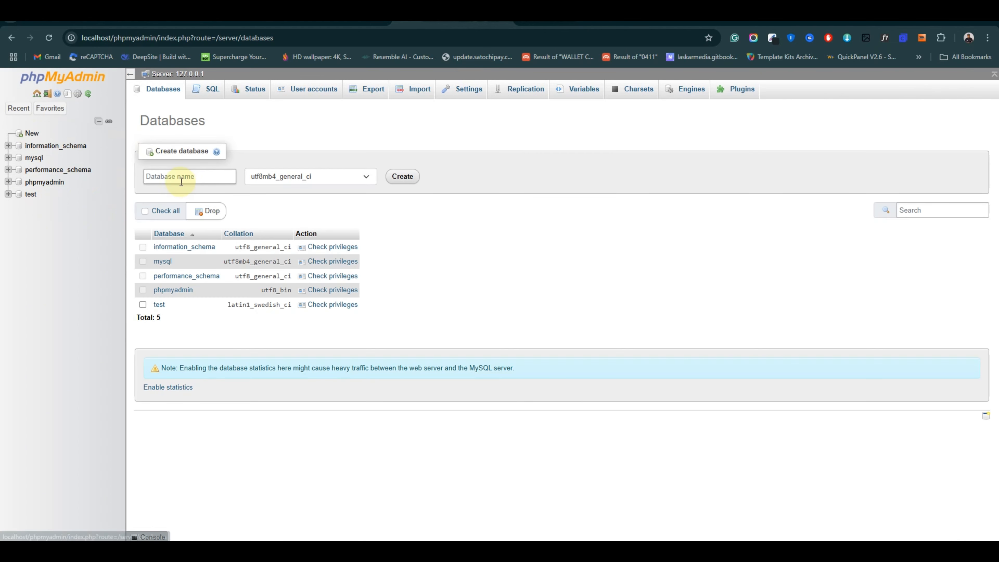
pyautogui.click(186, 178)
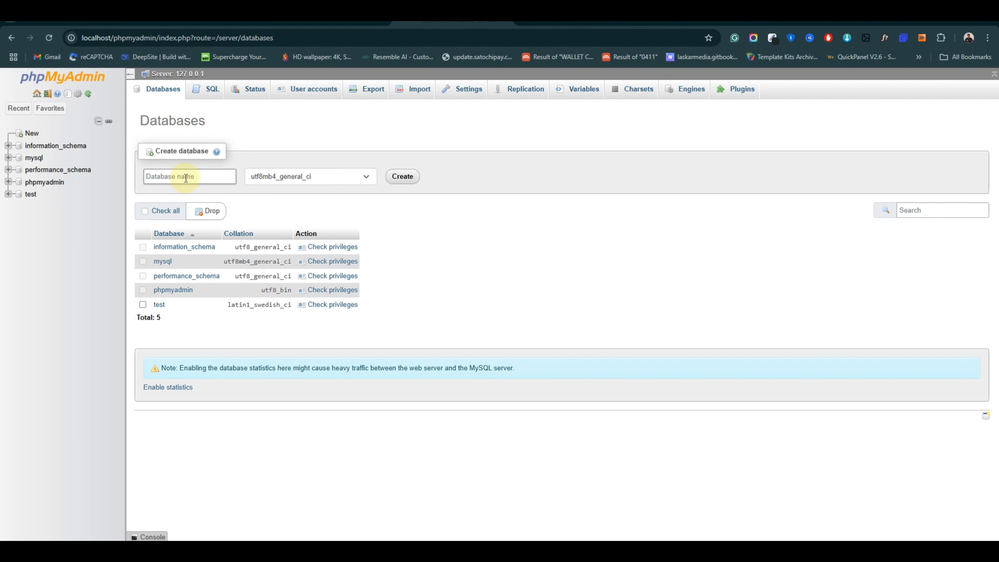
pyautogui.write('w')
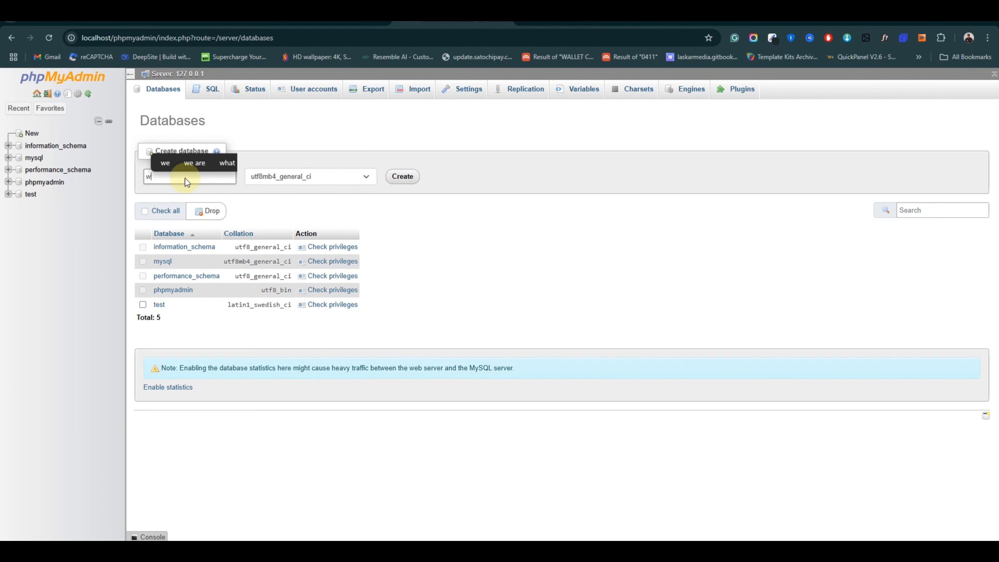
pyautogui.write('p_')
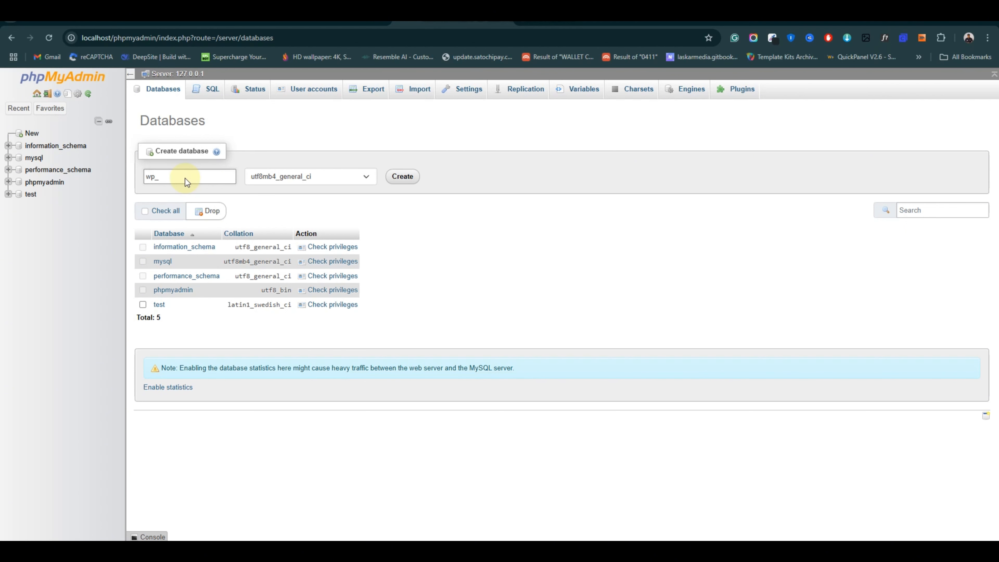
pyautogui.write('web')
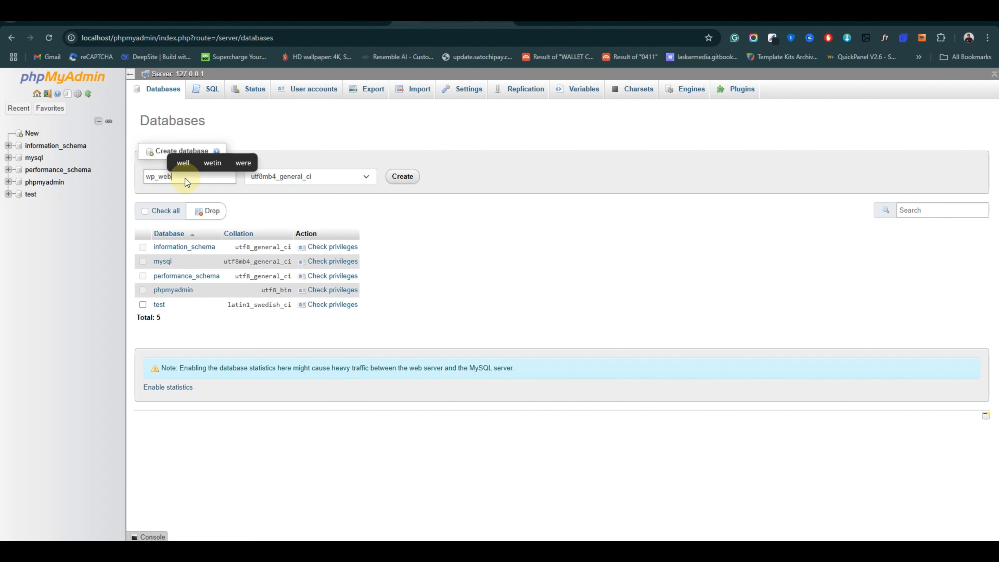
pyautogui.write('site')
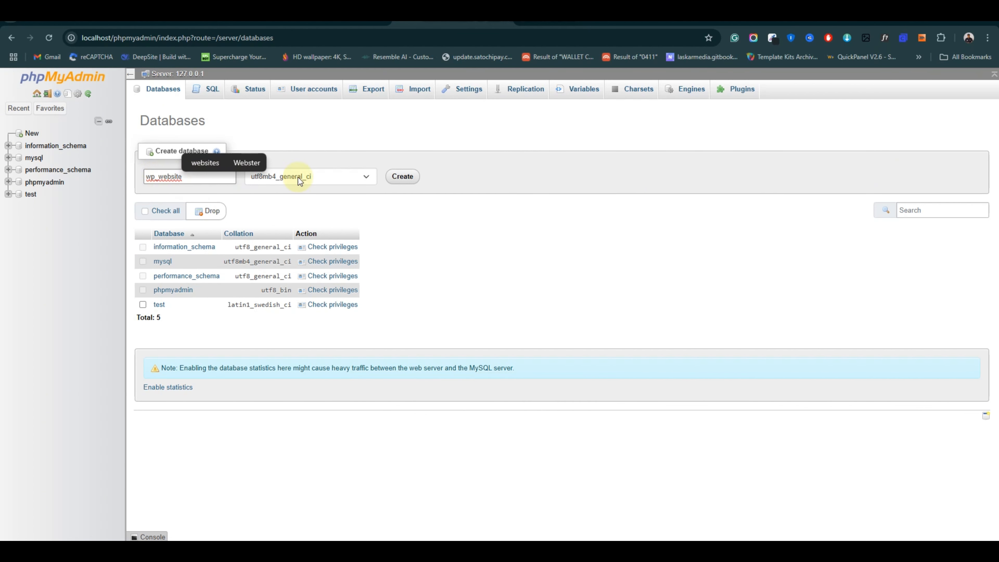
pyautogui.click(400, 180)
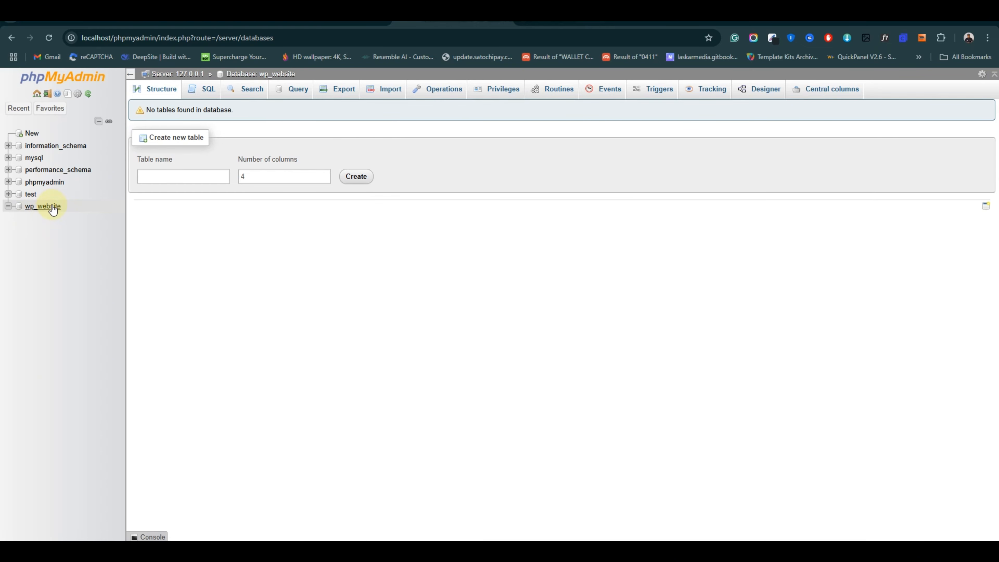
# Review wp_website's Privileges, showing three root accounts with ALL PRIVILEGES.
pyautogui.click(38, 207)
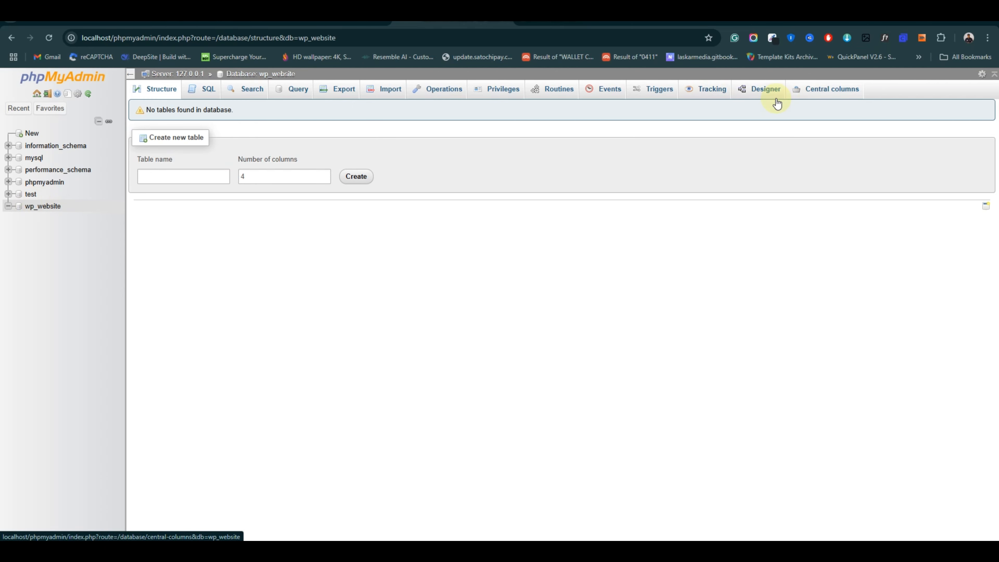
pyautogui.click(505, 92)
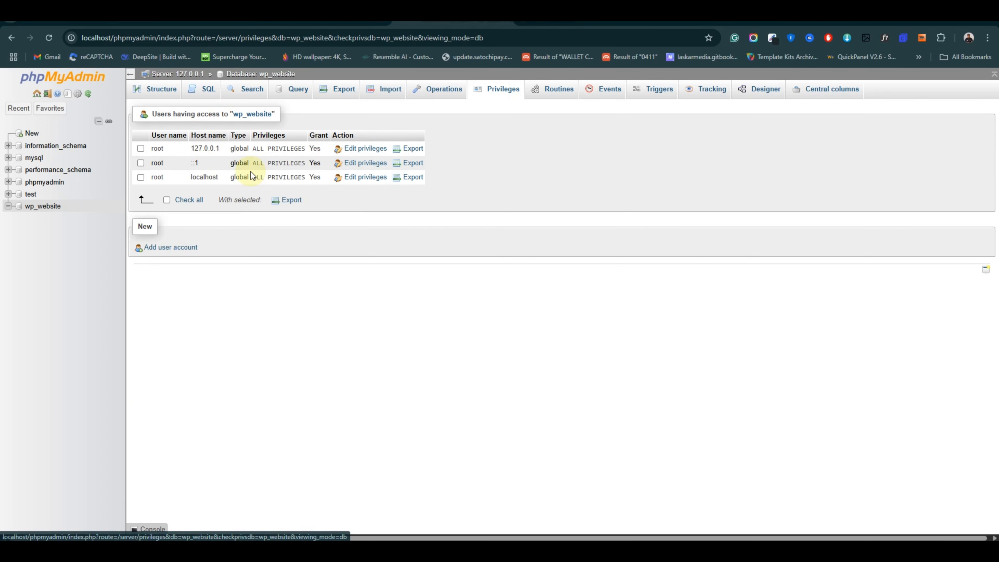
pyautogui.moveTo(132, 130); pyautogui.dragTo(471, 185)
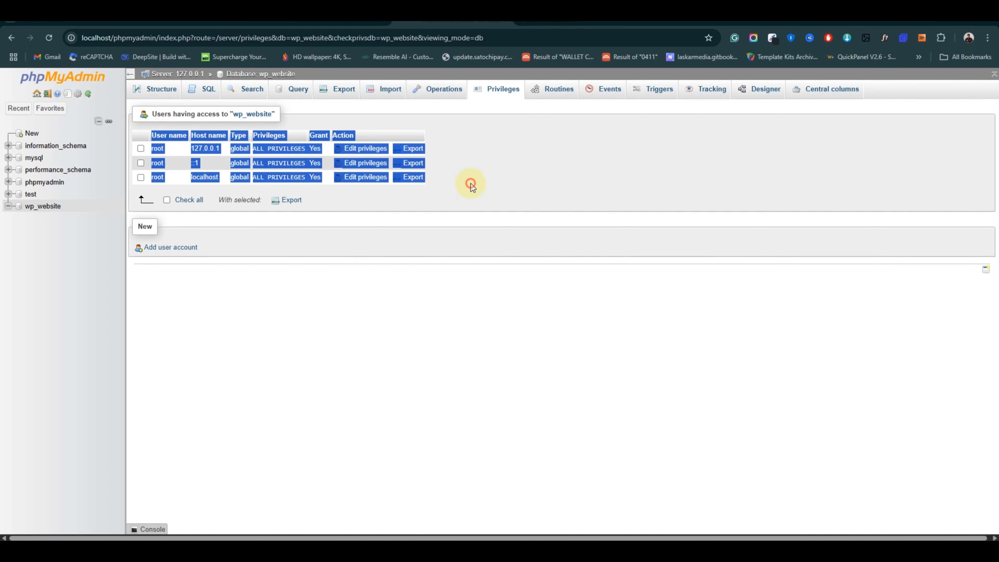
pyautogui.click(472, 185)
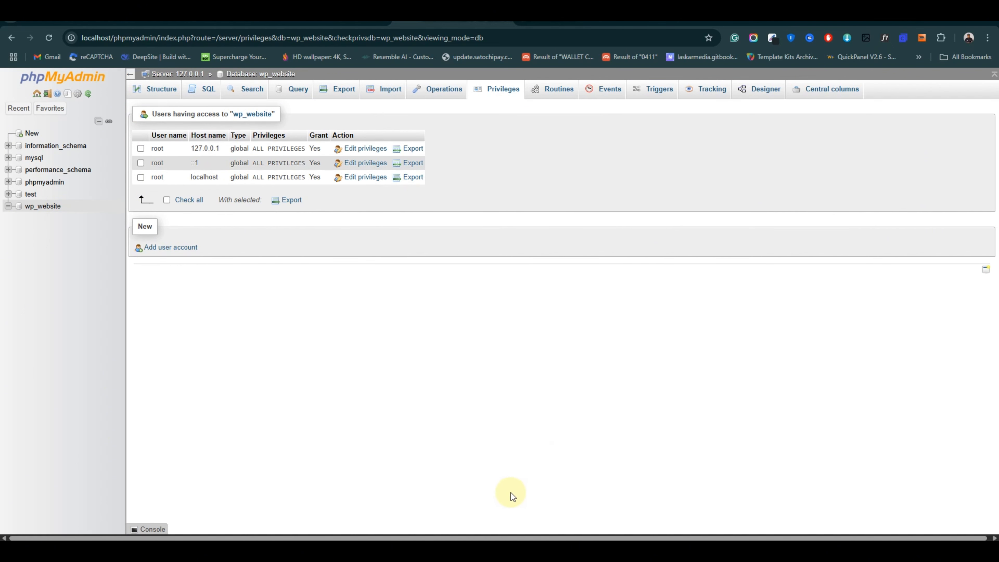
pyautogui.moveTo(466, 547)
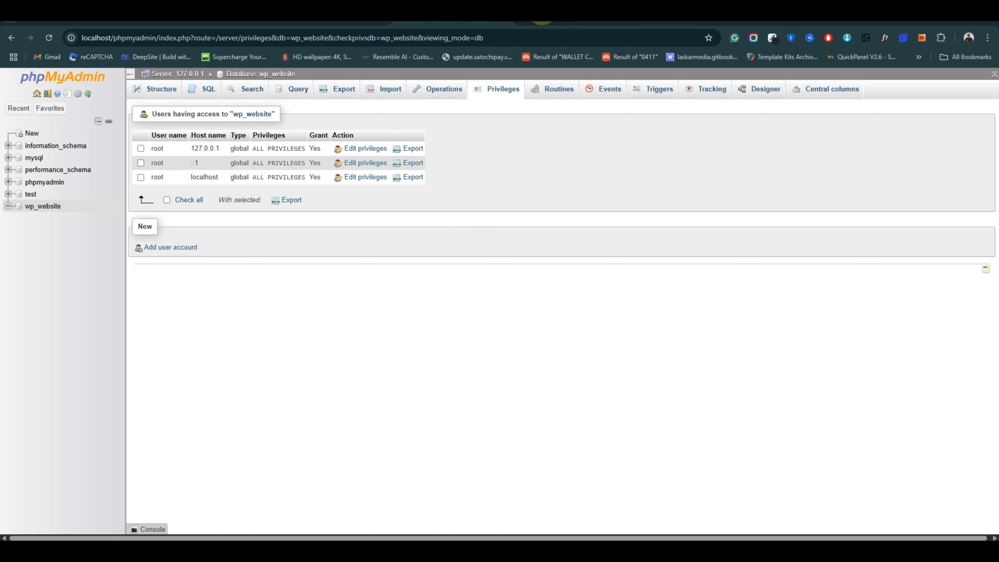
# Switch to the Downloads window, go to Local Disk (C:) and open the xampp folder.
pyautogui.click(466, 547)
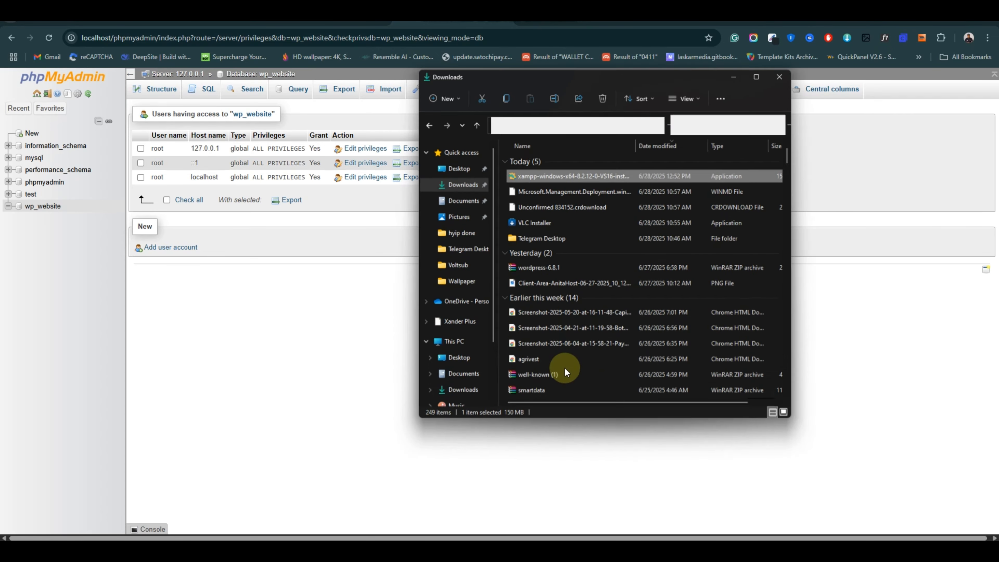
pyautogui.scroll(-2, 460, 347)
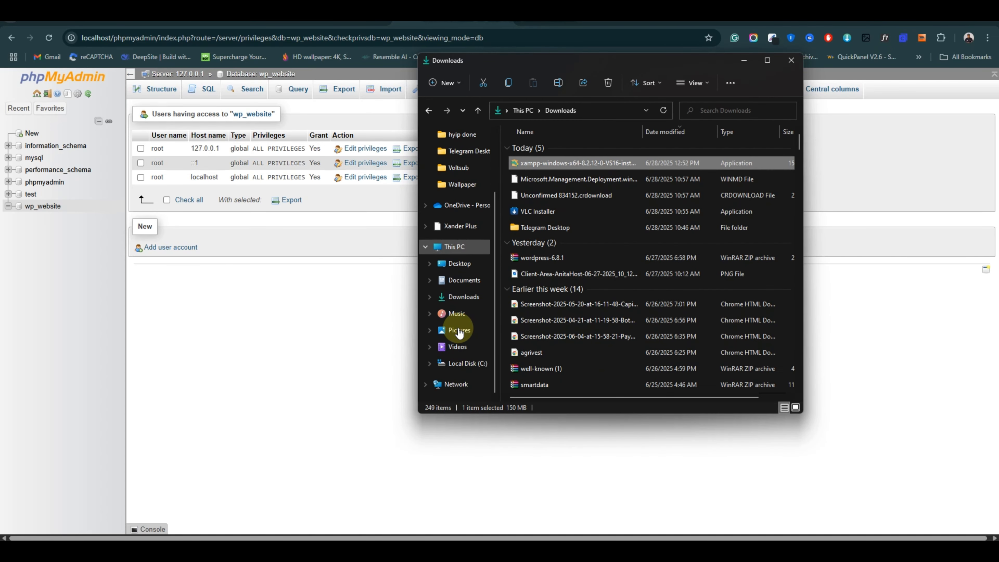
pyautogui.click(463, 363)
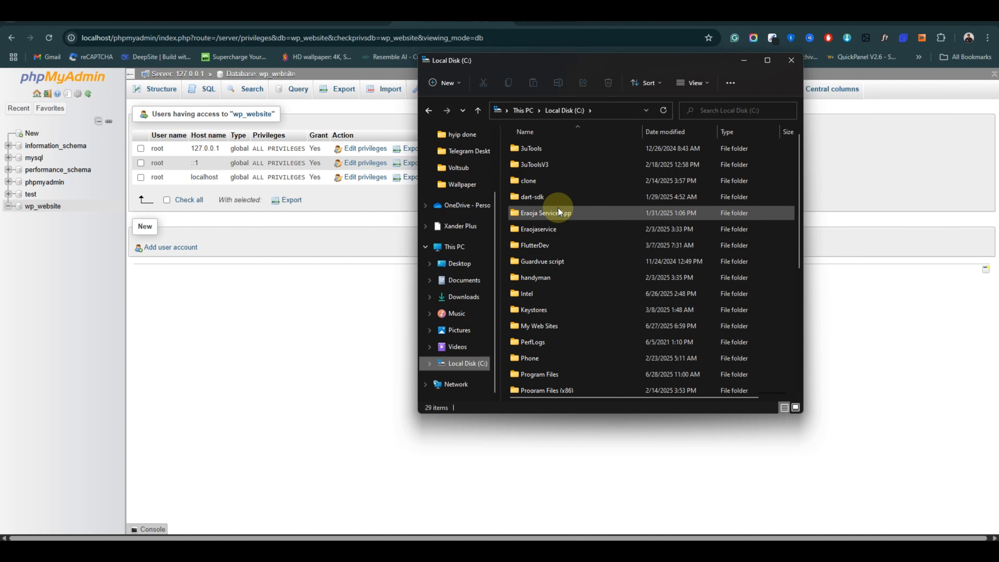
pyautogui.scroll(-2, 561, 224)
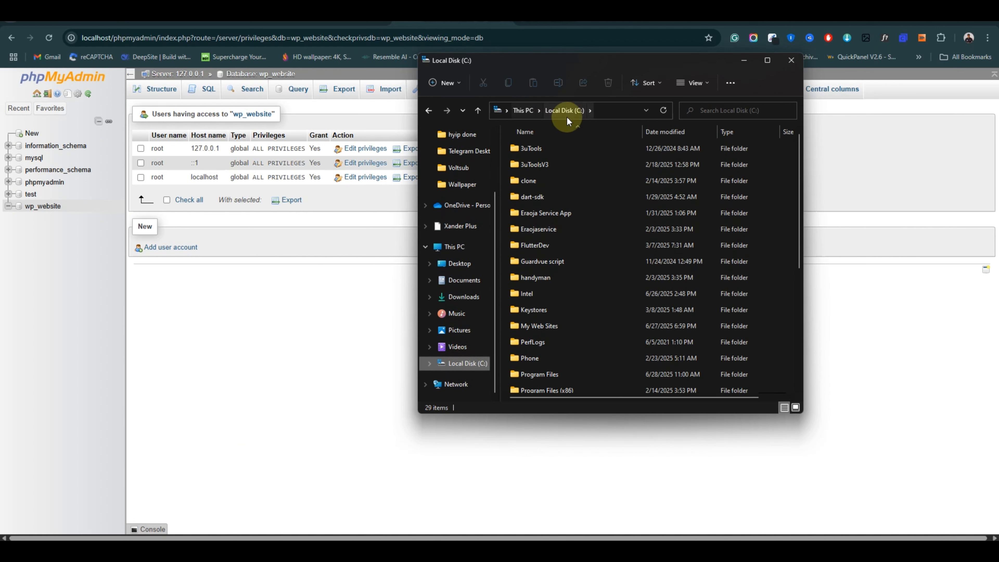
pyautogui.scroll(-3, 572, 294)
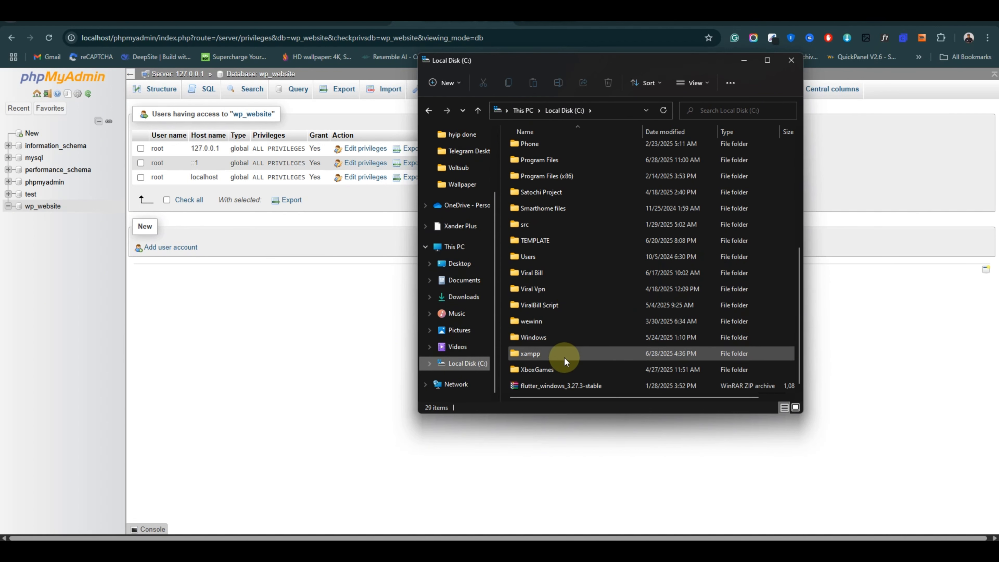
pyautogui.doubleClick(555, 355)
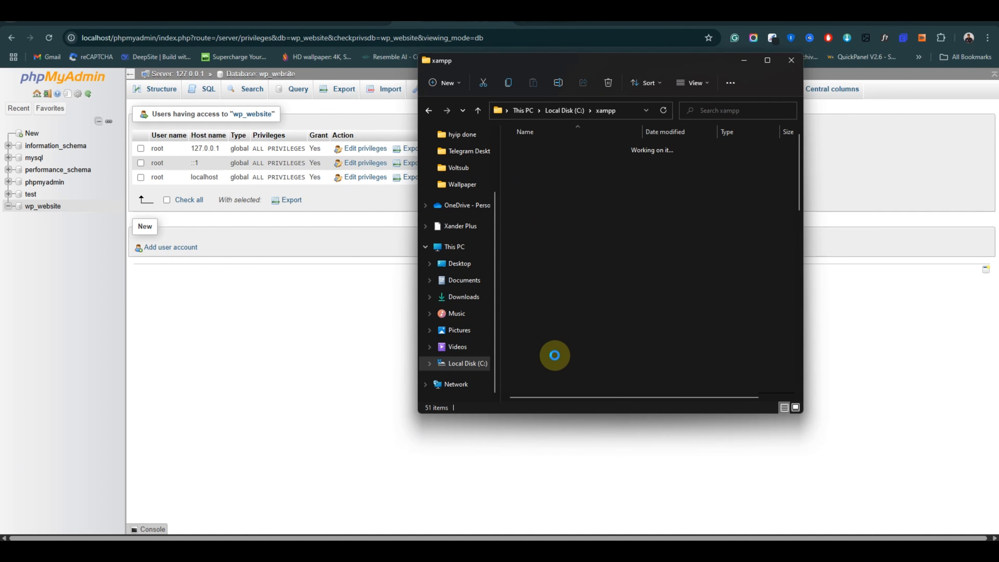
pyautogui.scroll(-2, 574, 252)
pyautogui.scroll(-8, 574, 242)
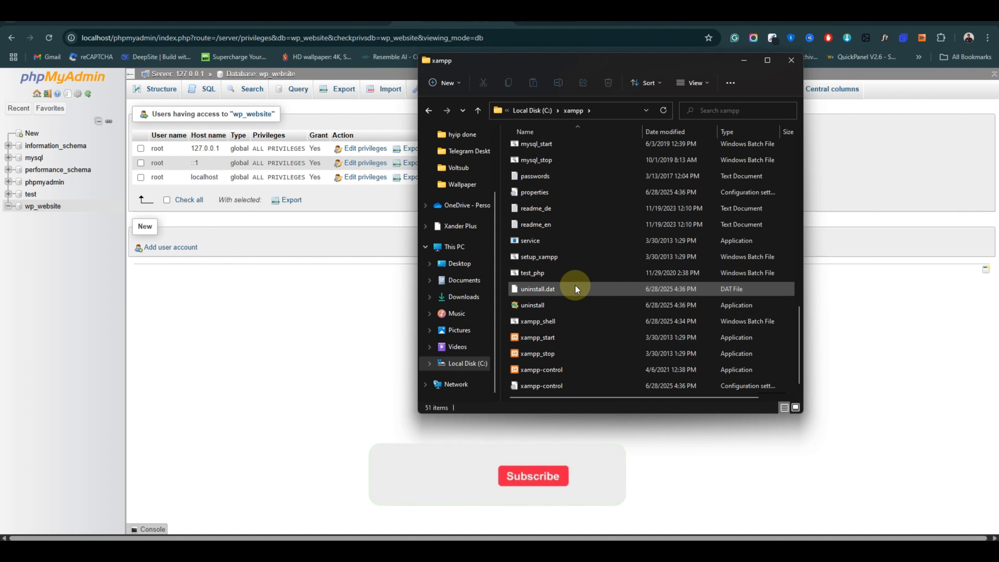
pyautogui.scroll(6, 575, 284)
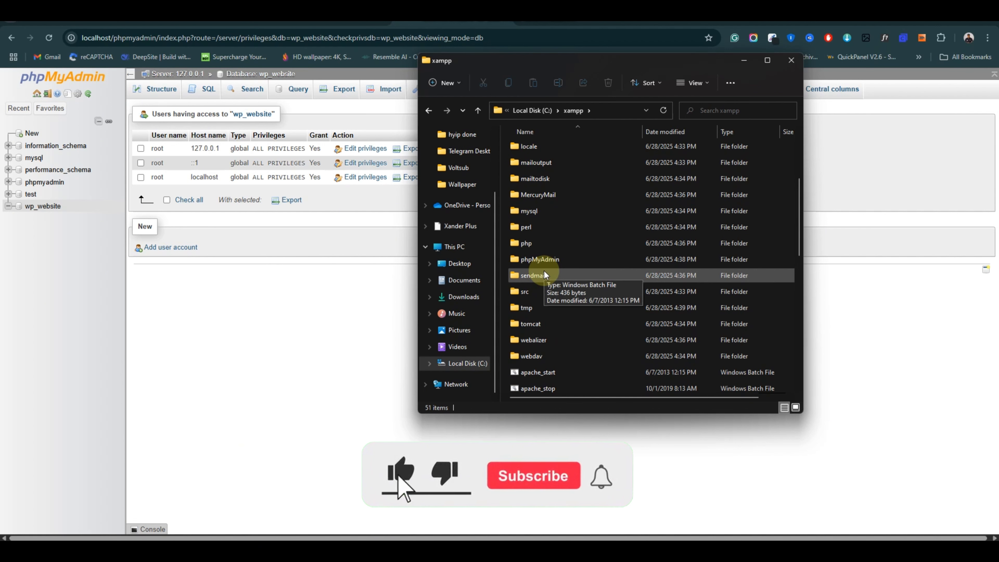
# Inside C:\xampp\htdocs, create a new folder named 'wordpress'.
pyautogui.scroll(4, 544, 271)
pyautogui.scroll(1, 544, 271)
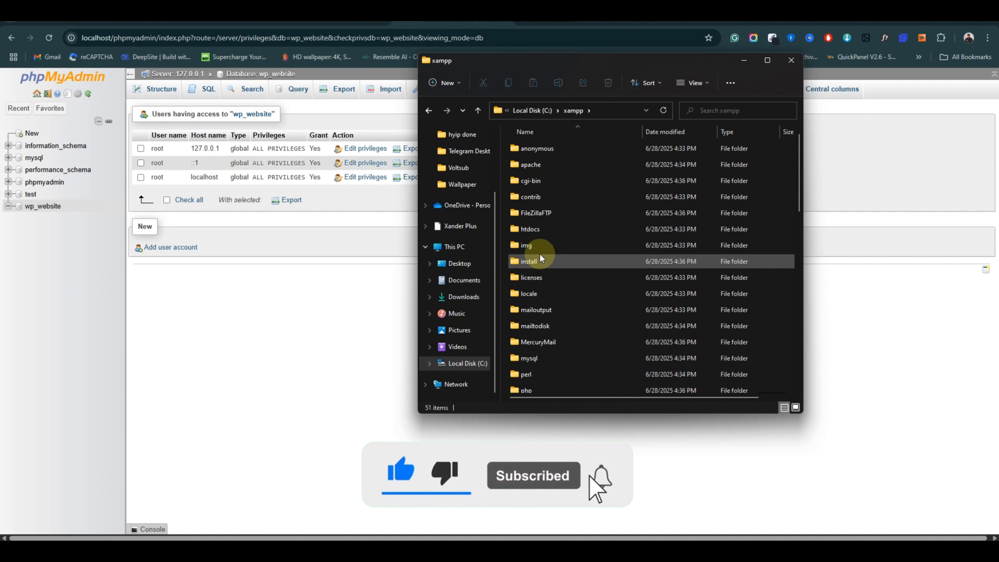
pyautogui.doubleClick(550, 230)
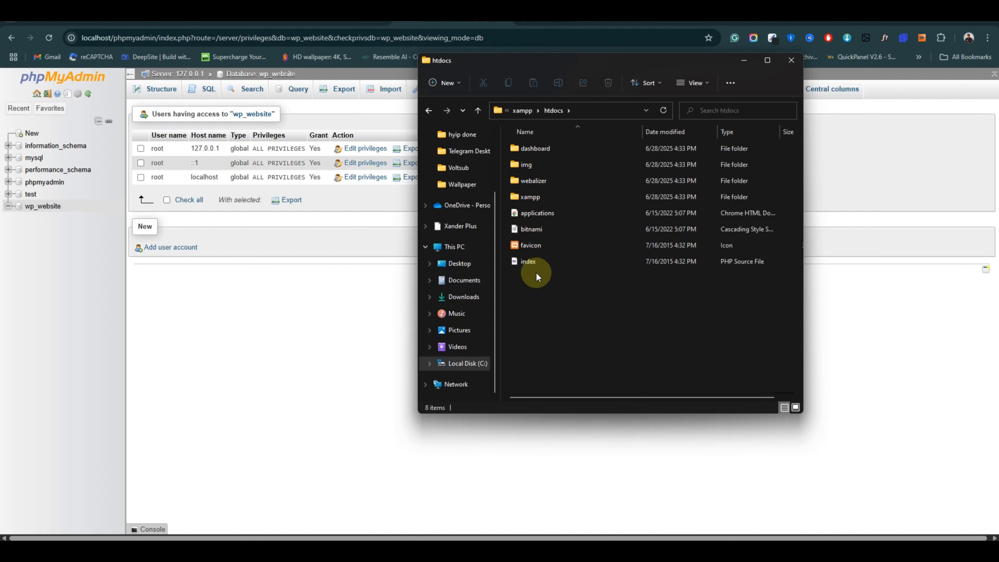
pyautogui.click(445, 82)
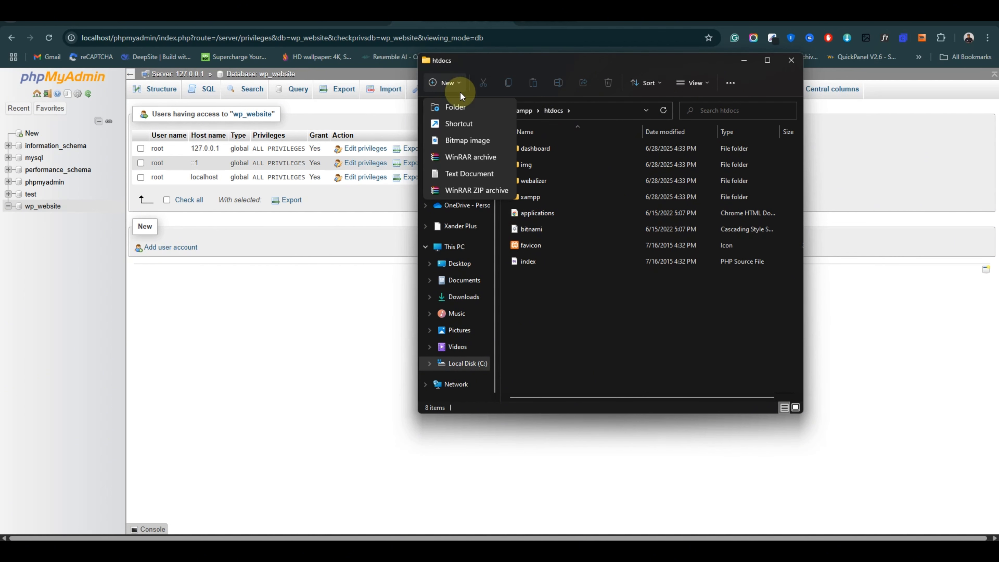
pyautogui.click(456, 108)
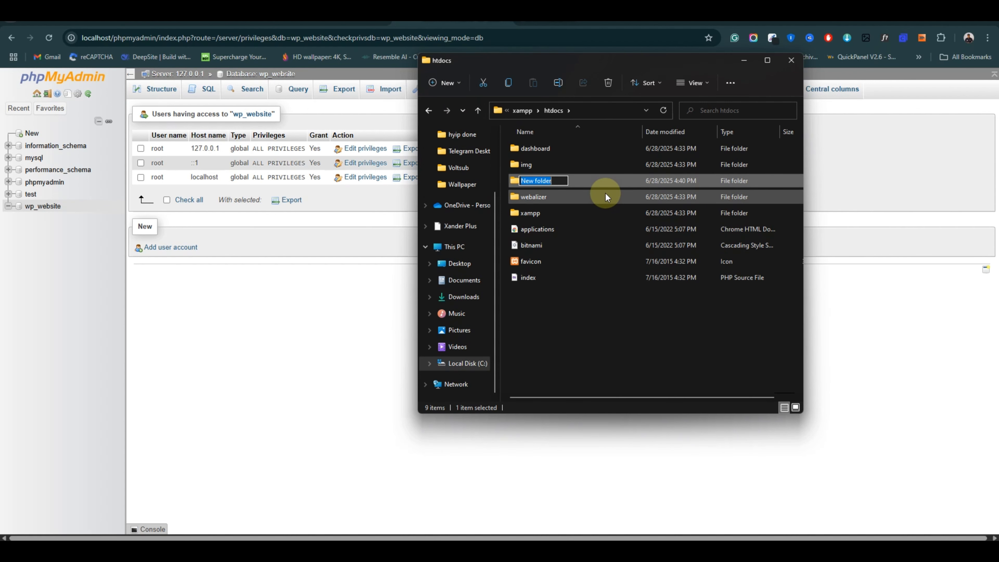
pyautogui.press('BackSpace')
pyautogui.write('wordpresss')
pyautogui.press('BackSpace')
pyautogui.press('Return')
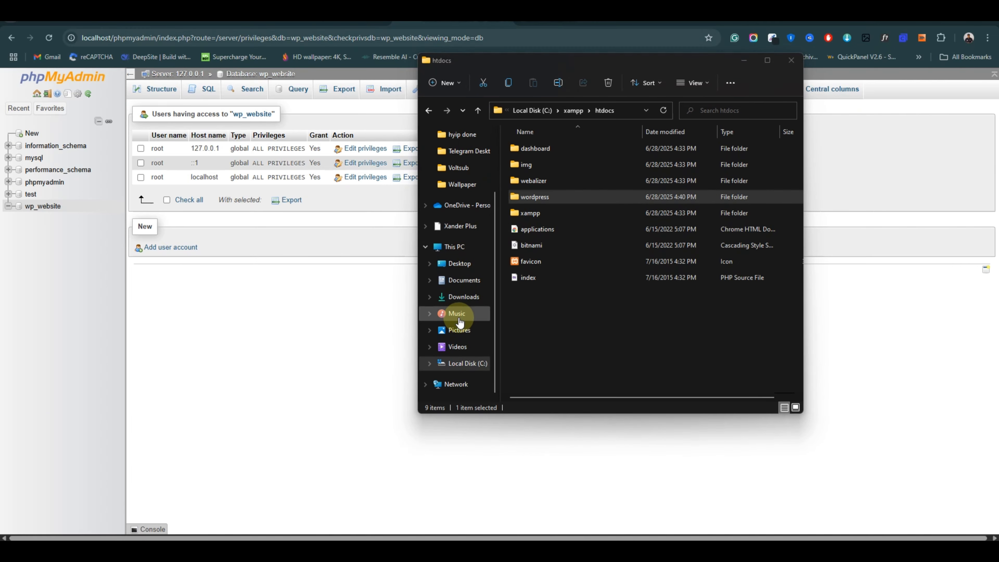
# Maximize the Downloads window and extract wordpress-6.8.1.zip with WinRAR into 'wordpress-6.8.1\'.
pyautogui.click(461, 297)
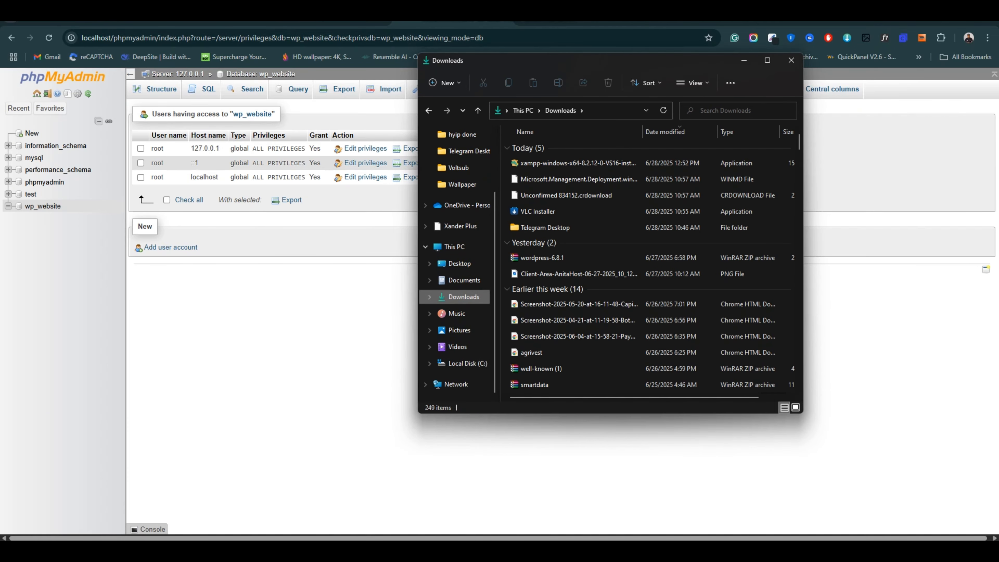
pyautogui.click(557, 17)
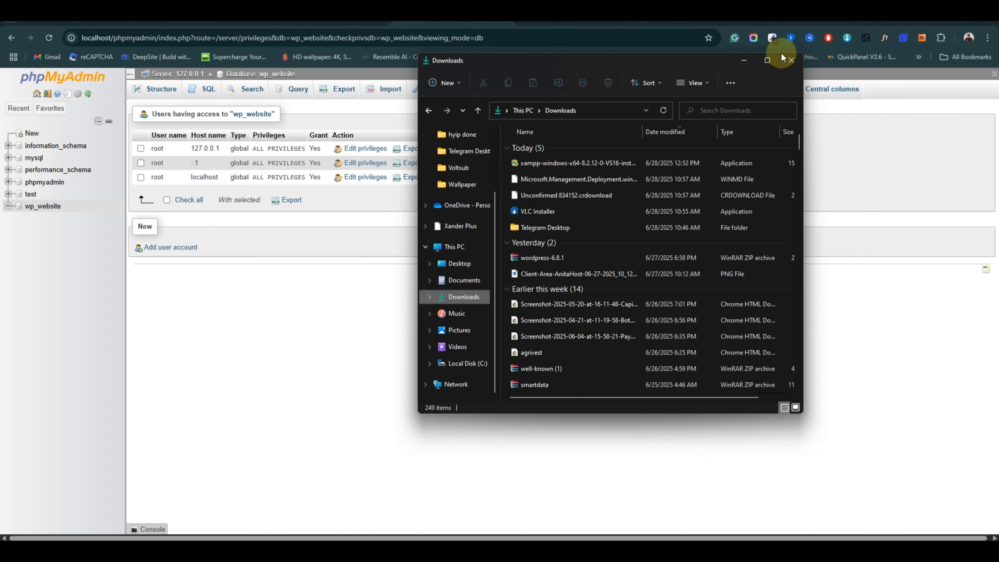
pyautogui.click(767, 59)
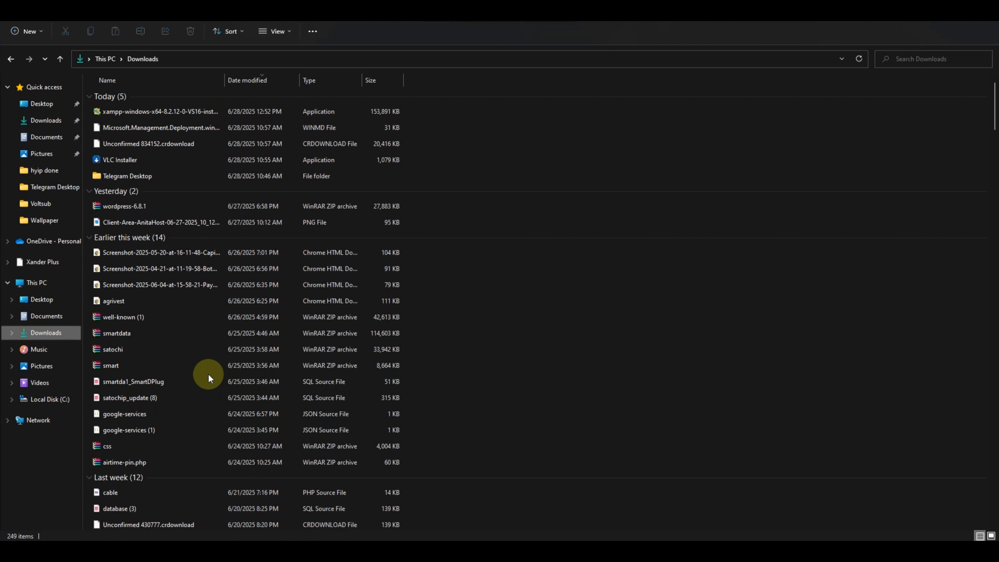
pyautogui.click(139, 209)
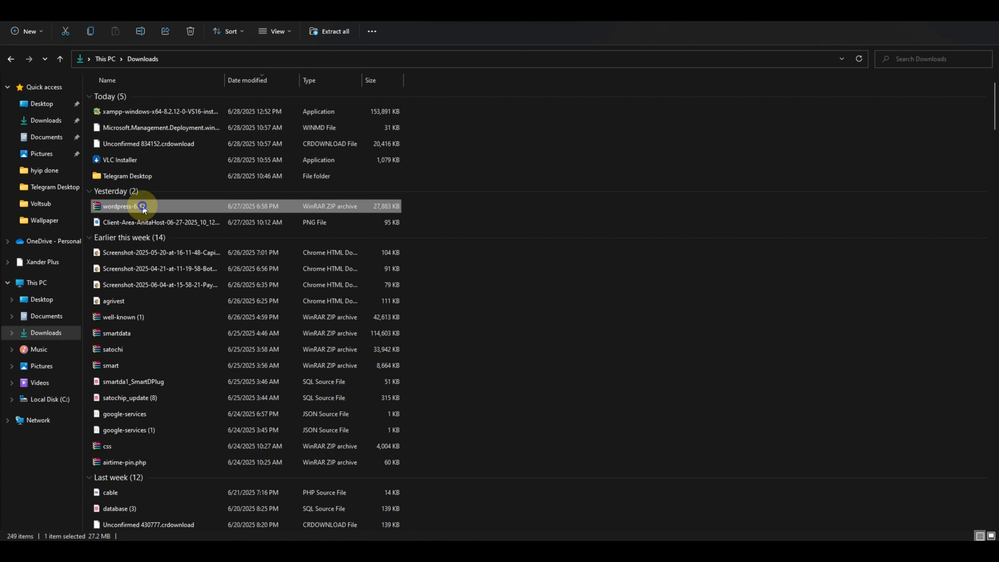
pyautogui.rightClick(143, 207)
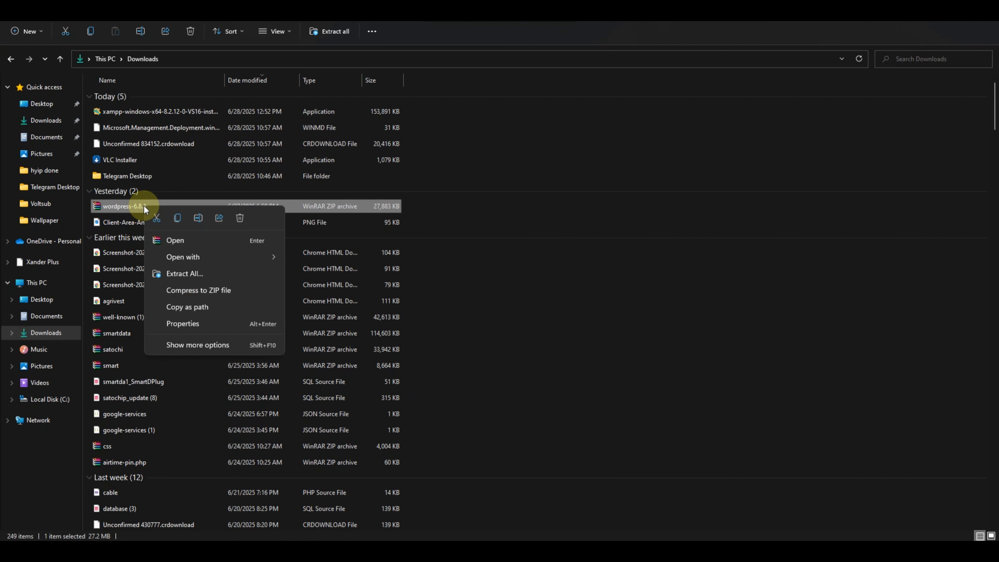
pyautogui.click(225, 342)
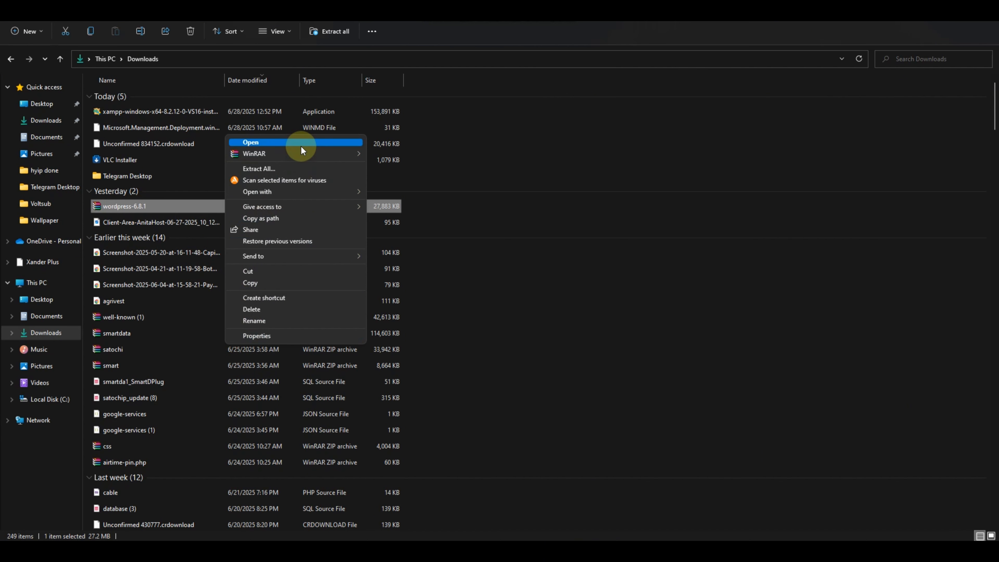
pyautogui.moveTo(320, 259)
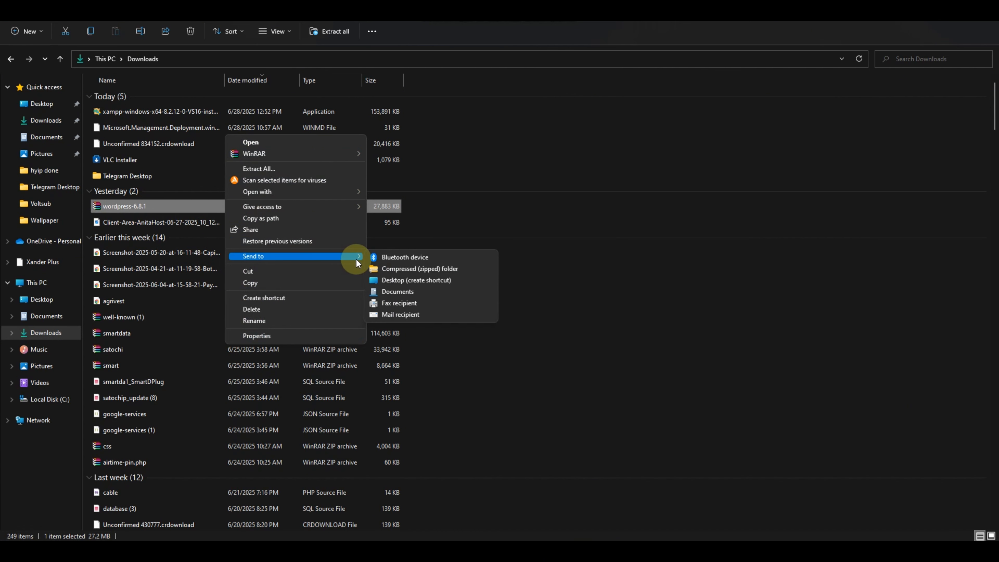
pyautogui.moveTo(268, 152)
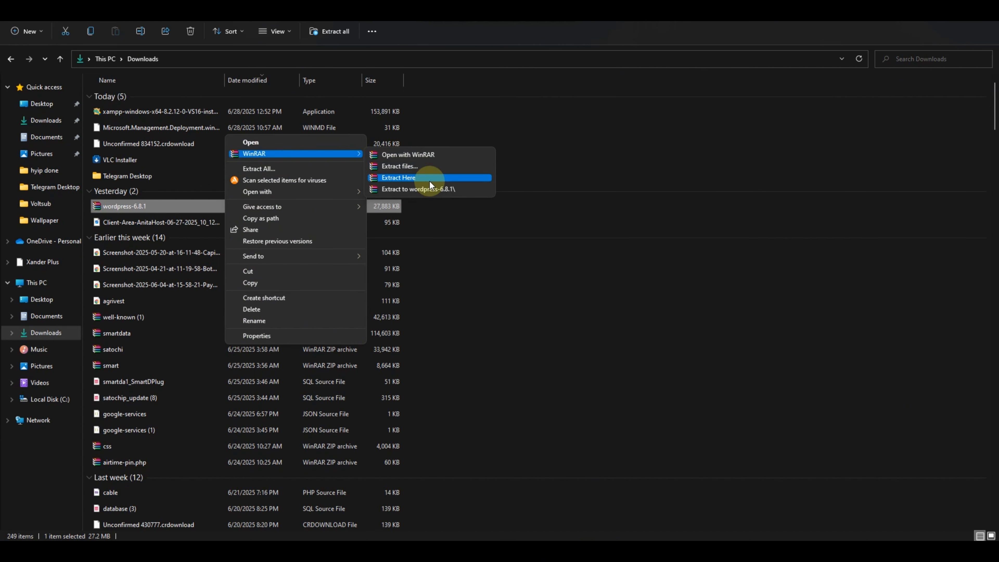
pyautogui.click(429, 190)
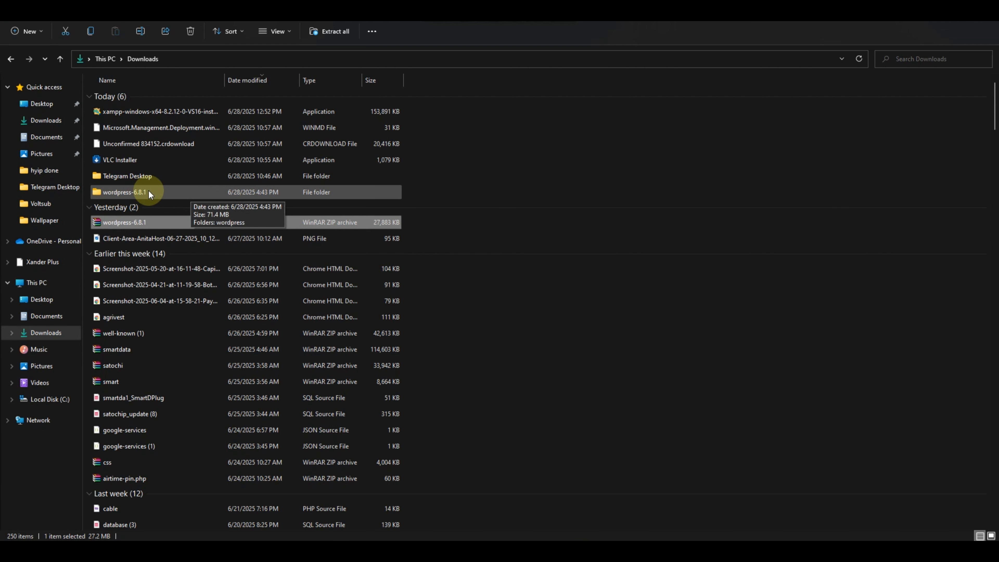
# Copy all 19 files and folders from wordpress-6.8.1\wordpress to the clipboard.
pyautogui.doubleClick(164, 192)
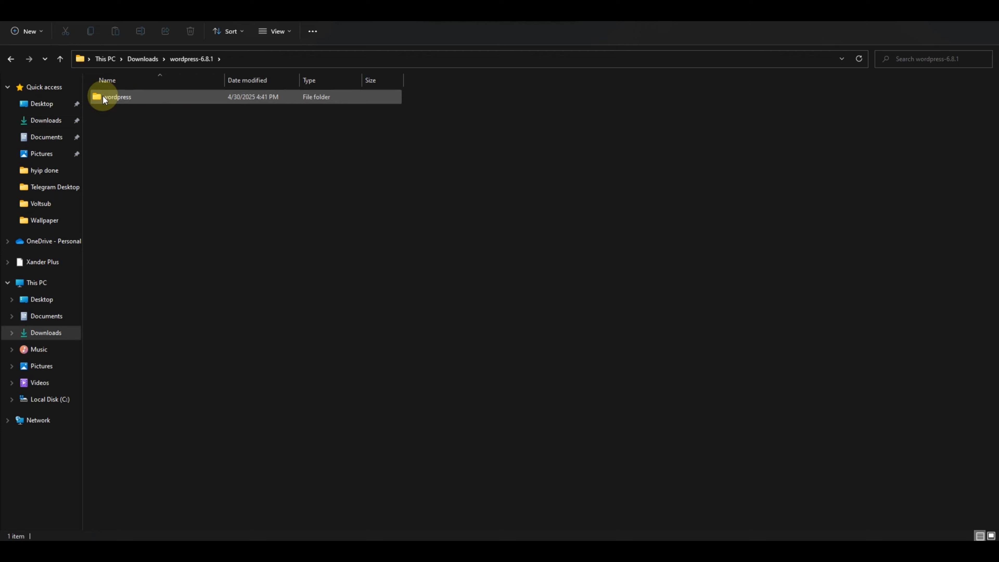
pyautogui.doubleClick(139, 98)
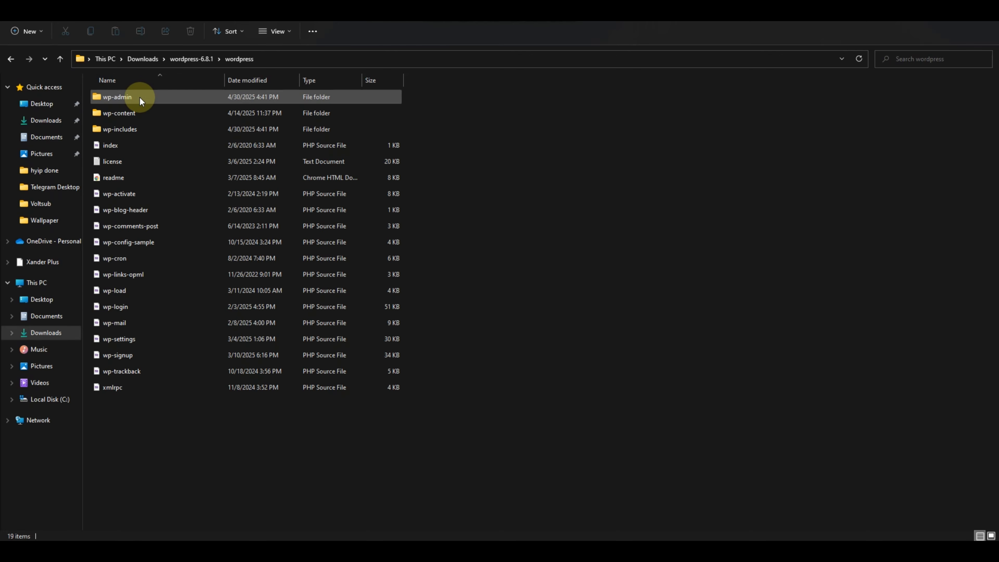
pyautogui.moveTo(175, 397); pyautogui.dragTo(142, 97)
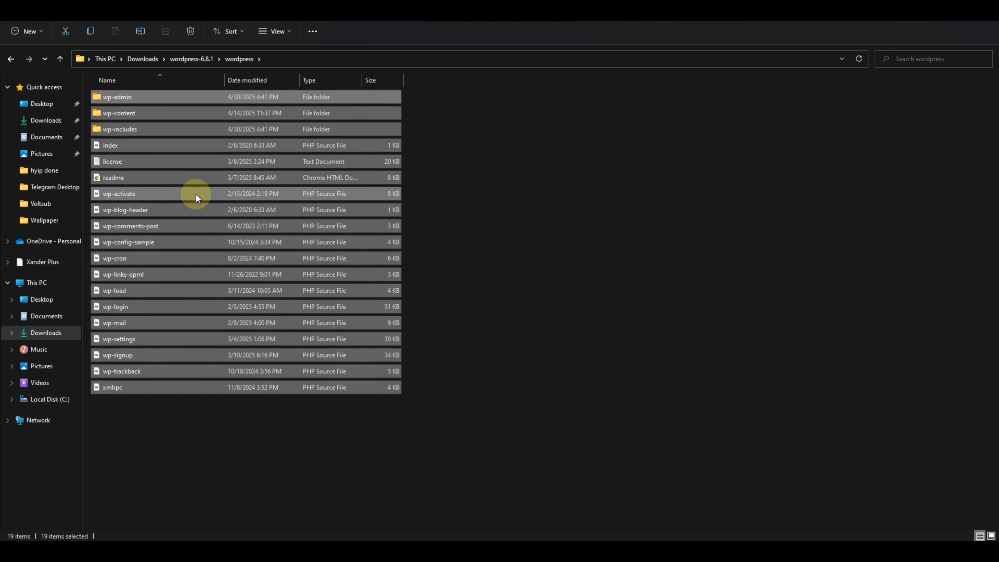
pyautogui.rightClick(196, 194)
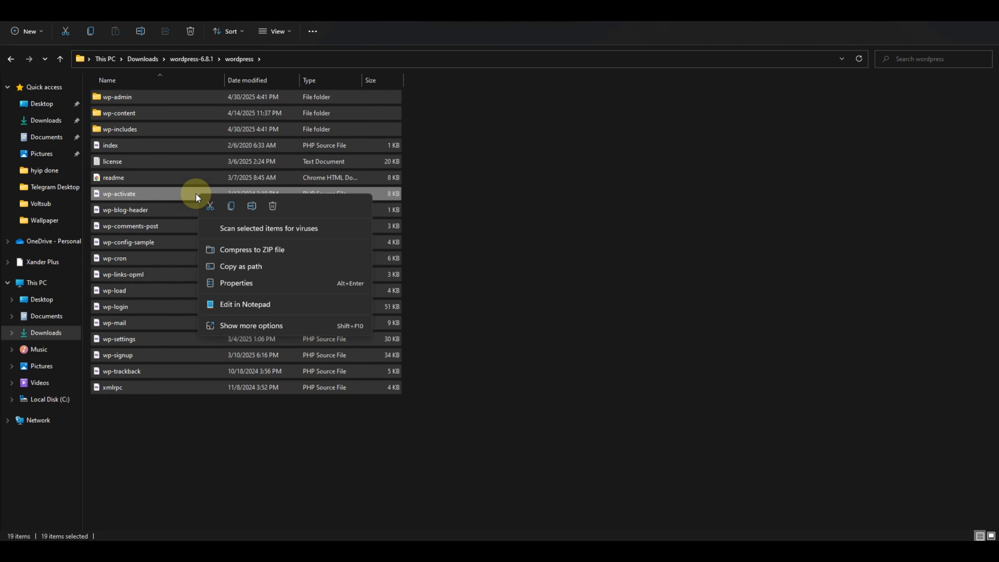
pyautogui.click(230, 205)
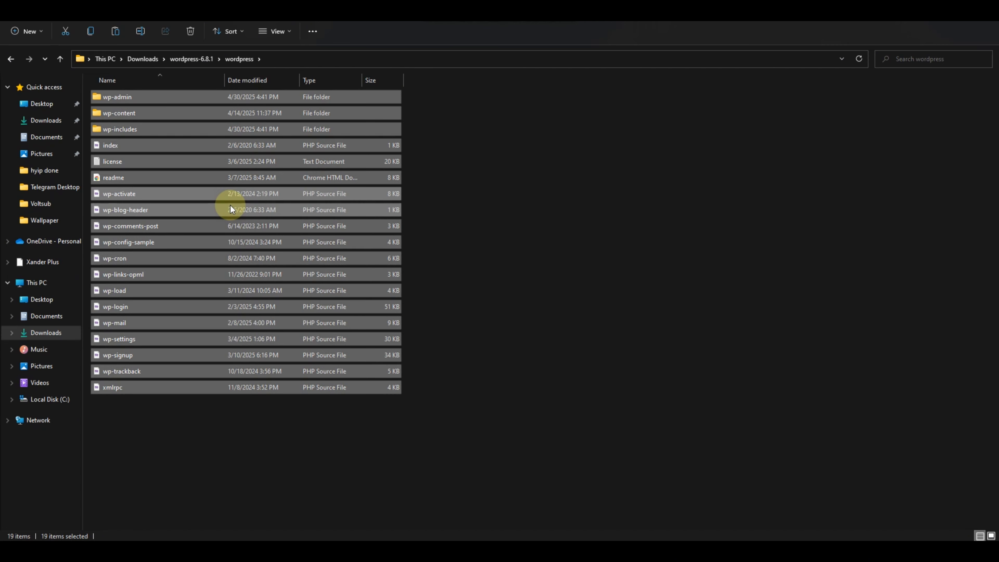
pyautogui.rightClick(234, 194)
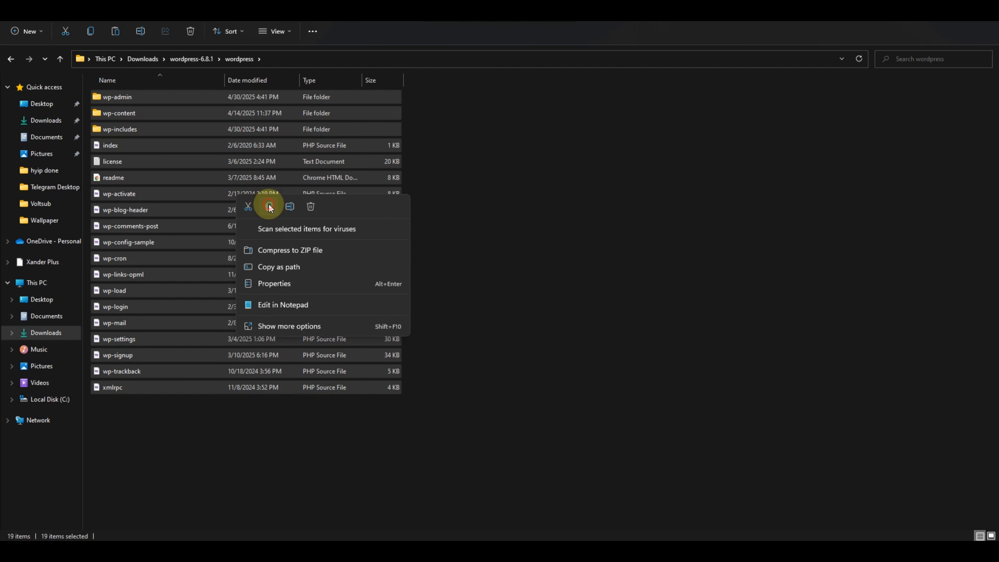
pyautogui.click(269, 207)
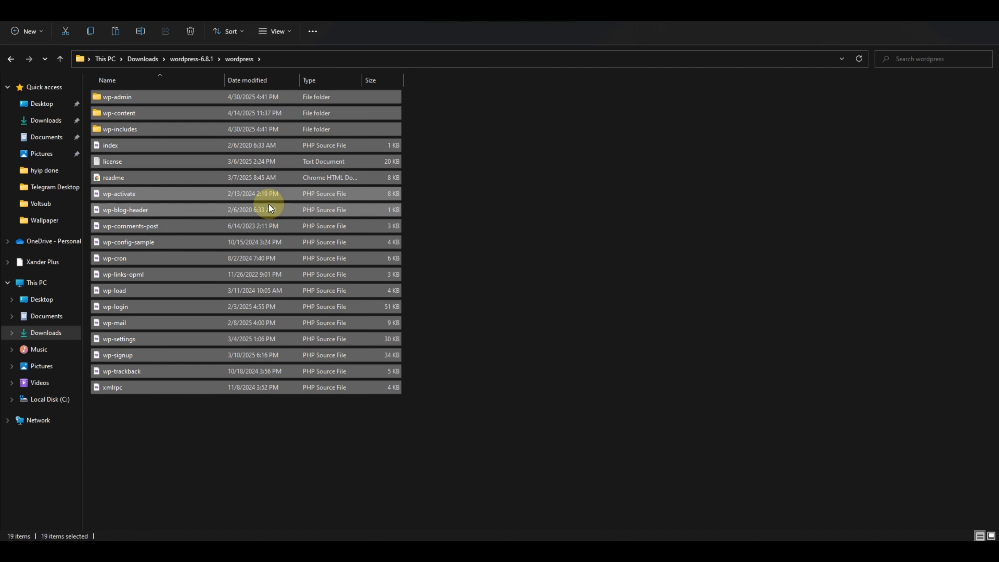
pyautogui.click(40, 392)
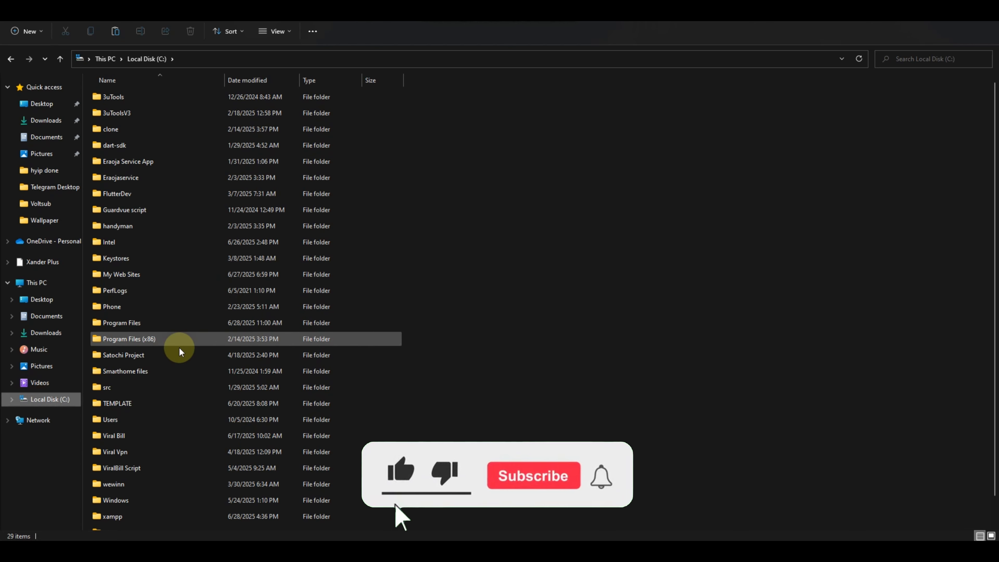
# Paste the copied WordPress files into C:\xampp\htdocs\wordpress and return to the browser.
pyautogui.scroll(-1, 178, 347)
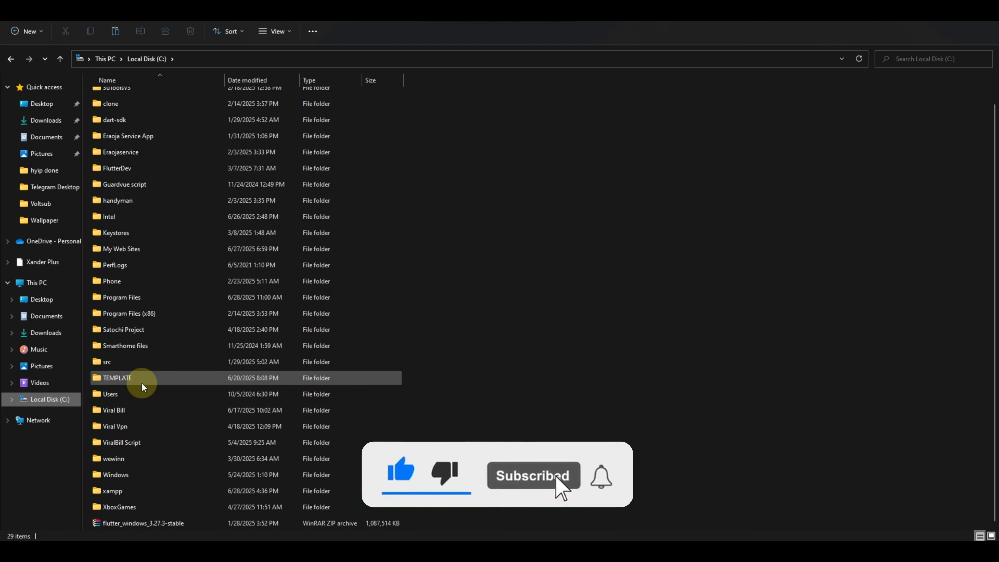
pyautogui.doubleClick(139, 491)
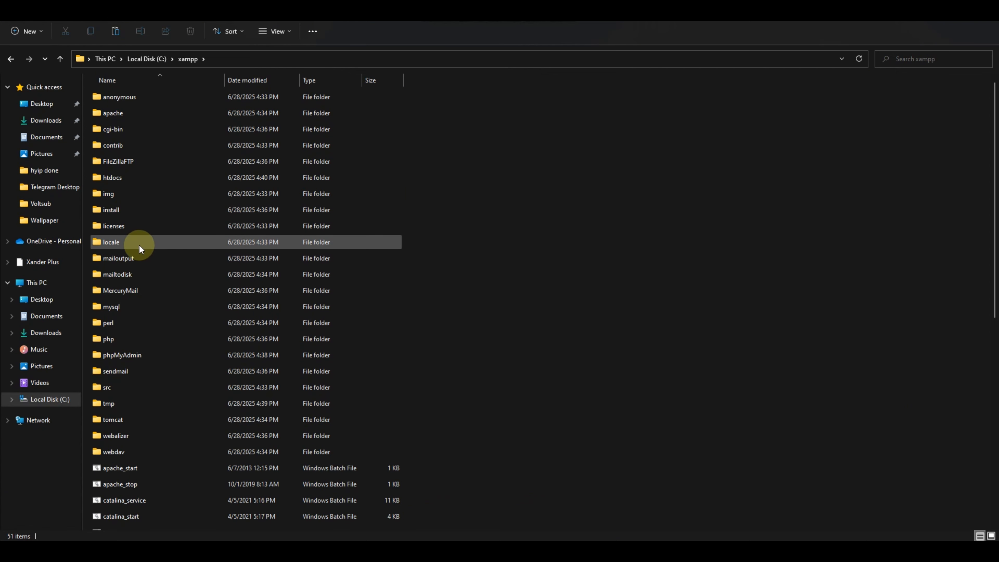
pyautogui.doubleClick(126, 178)
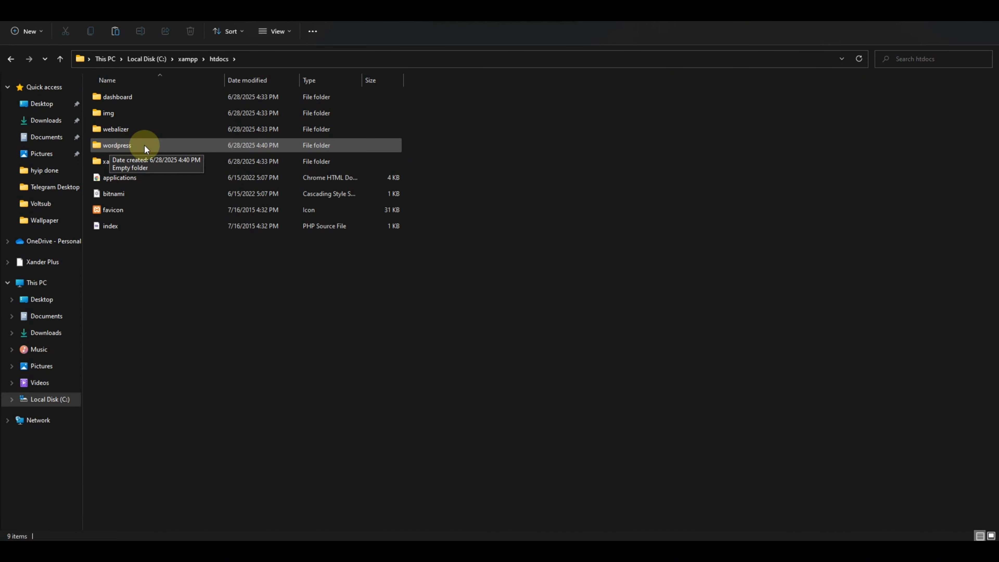
pyautogui.doubleClick(146, 147)
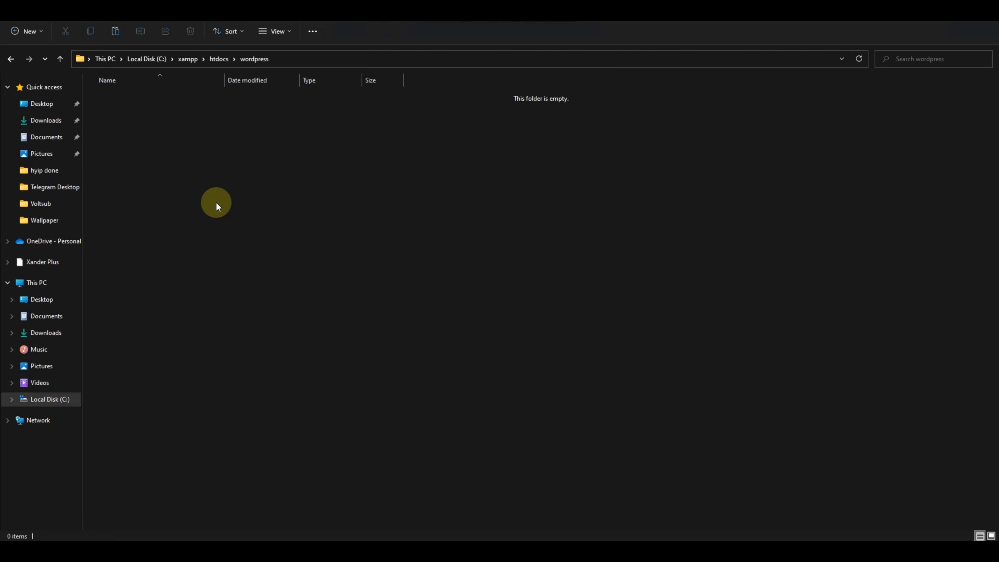
pyautogui.hotkey('ctrl', 'v')
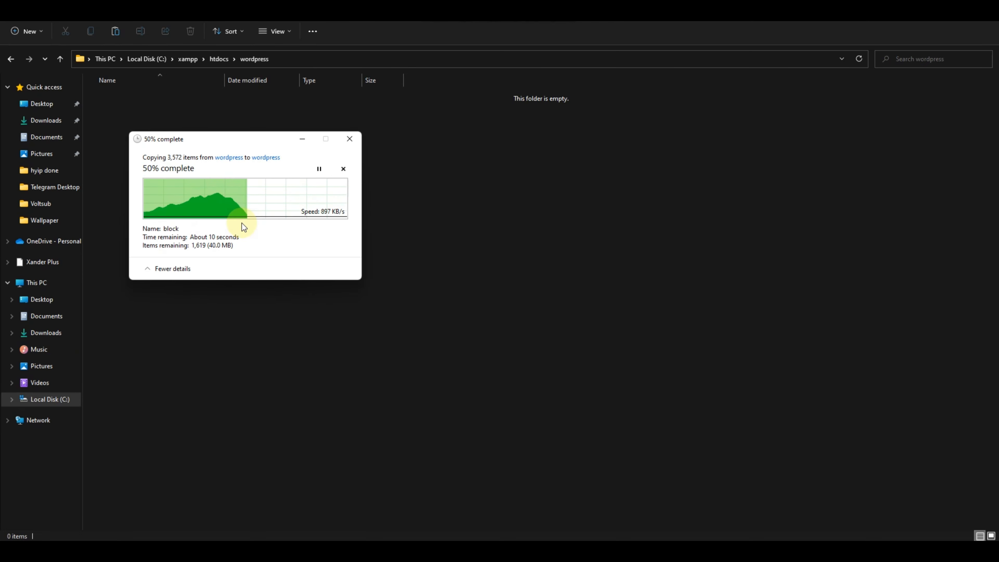
pyautogui.click(519, 13)
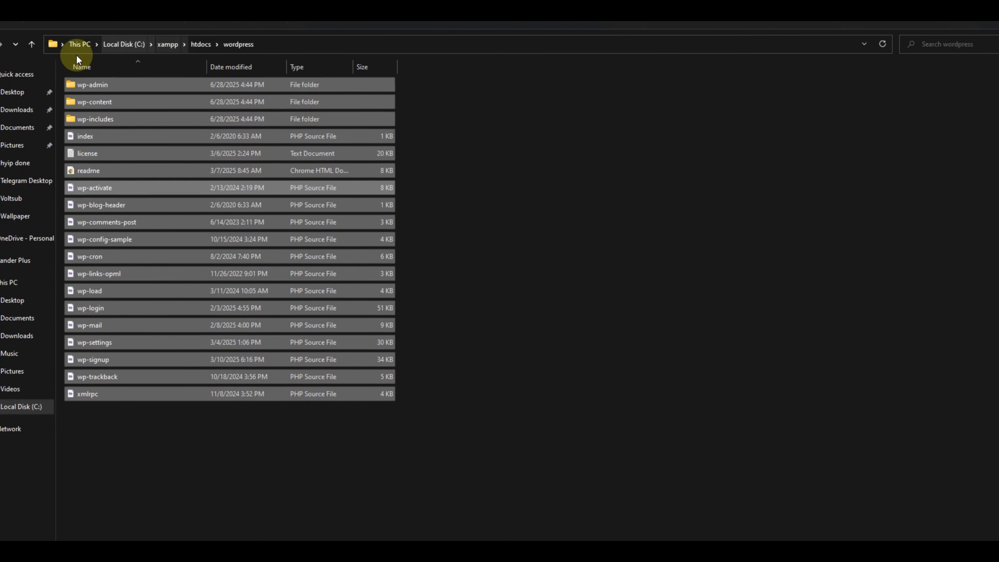
pyautogui.click(511, 322)
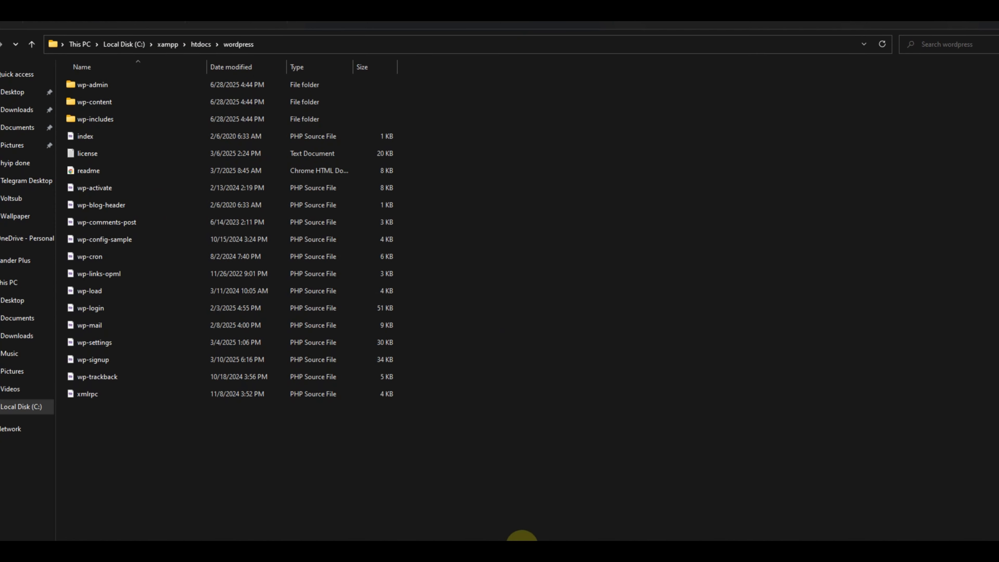
pyautogui.click(520, 553)
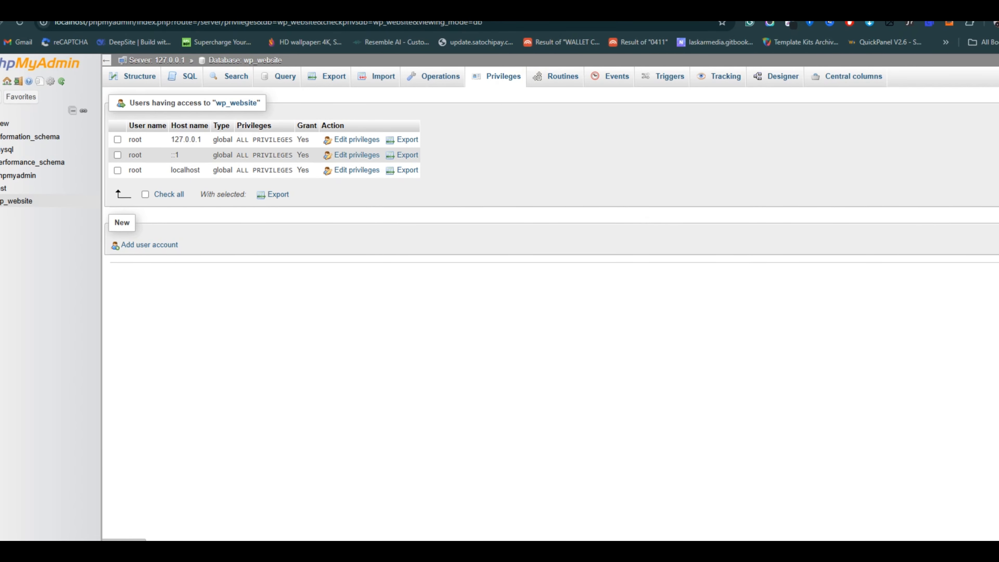
pyautogui.click(520, 23)
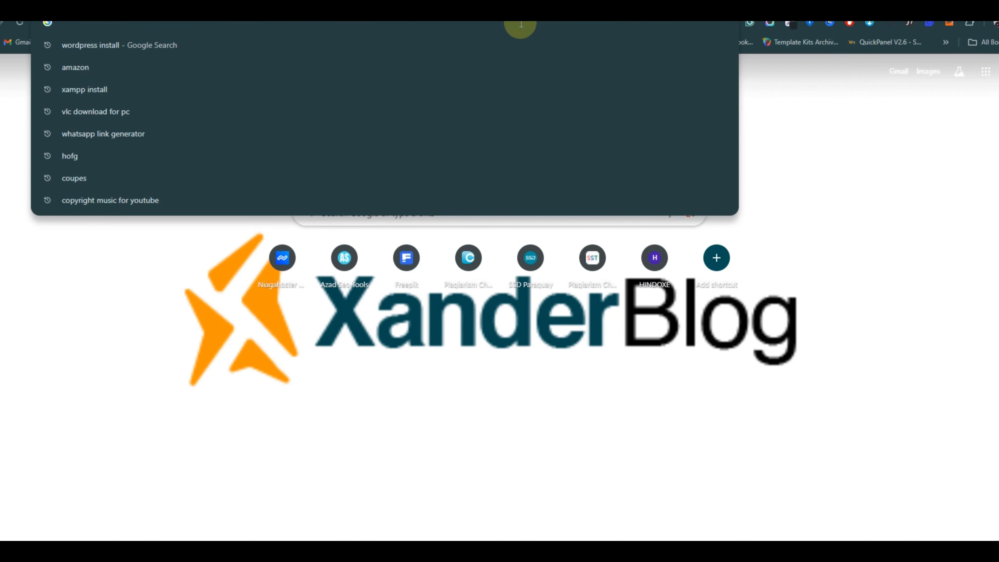
pyautogui.write('htpp')
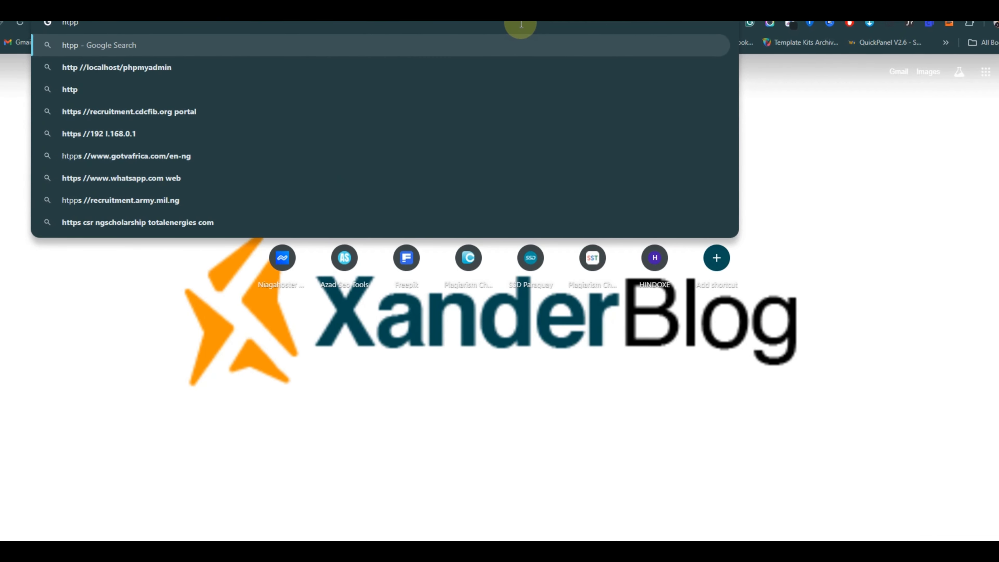
pyautogui.write('s:/')
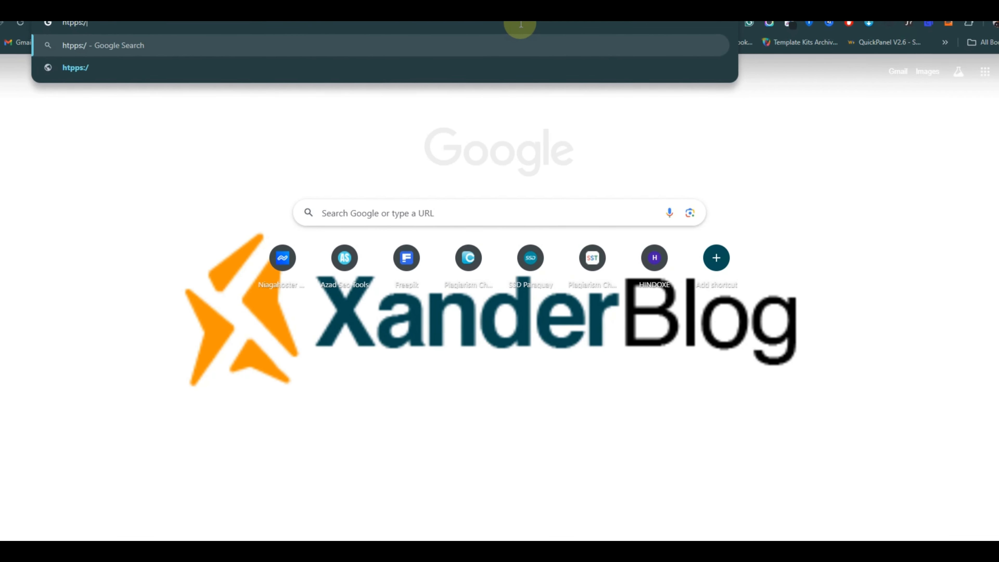
pyautogui.write('/localhost')
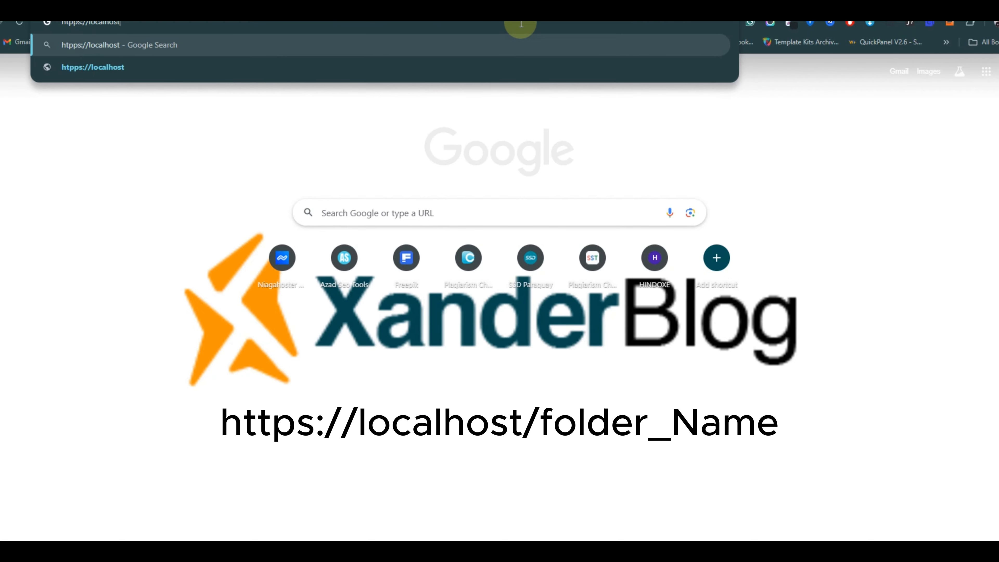
pyautogui.write('/websi')
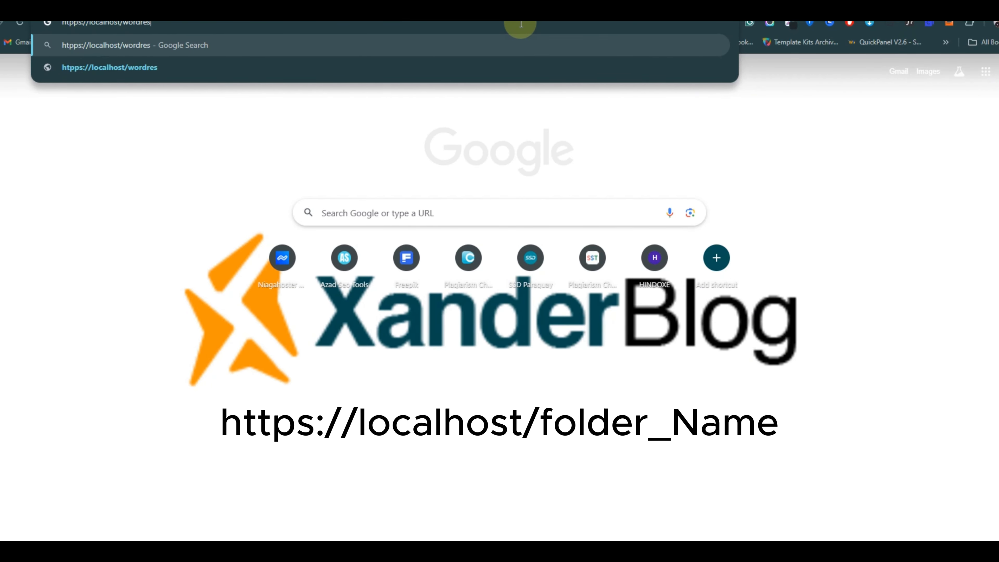
pyautogui.write('p')
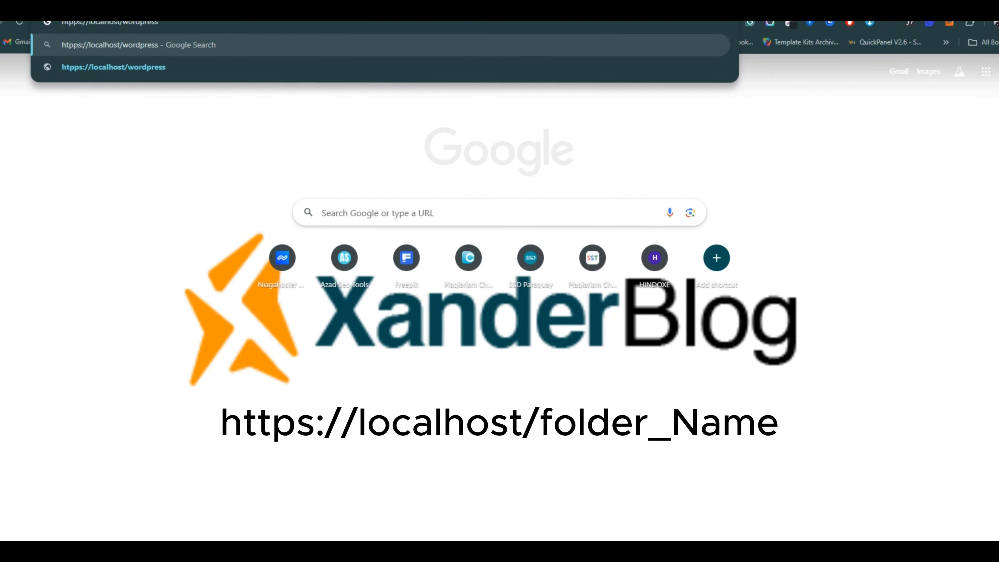
pyautogui.press('Return')
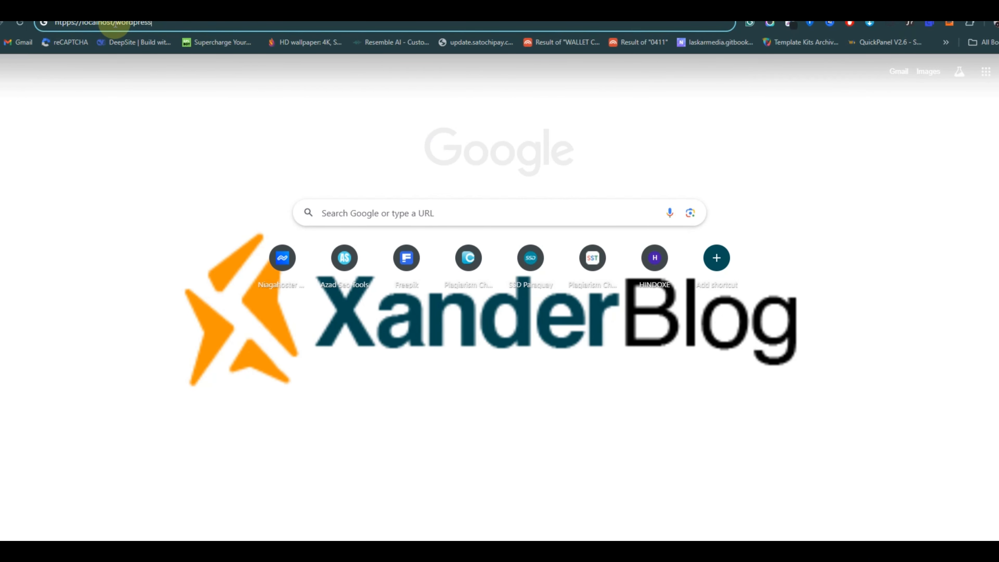
pyautogui.doubleClick(118, 23)
pyautogui.rightClick(139, 24)
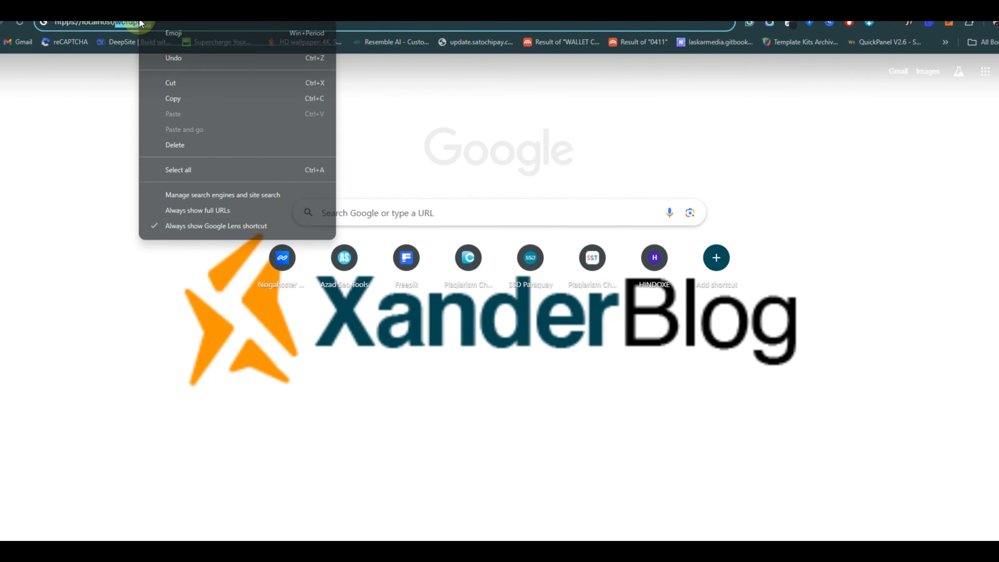
pyautogui.click(184, 98)
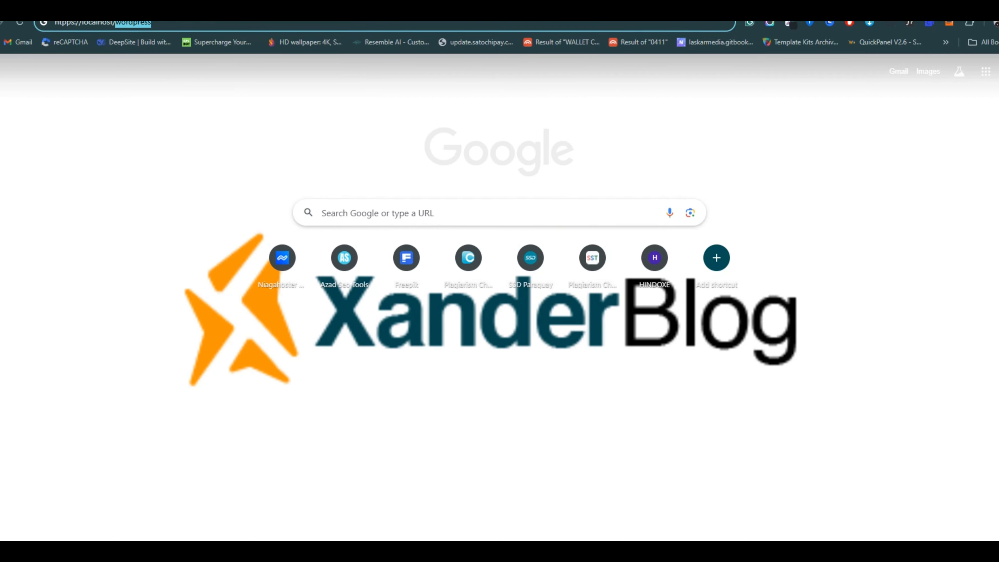
pyautogui.click(476, 551)
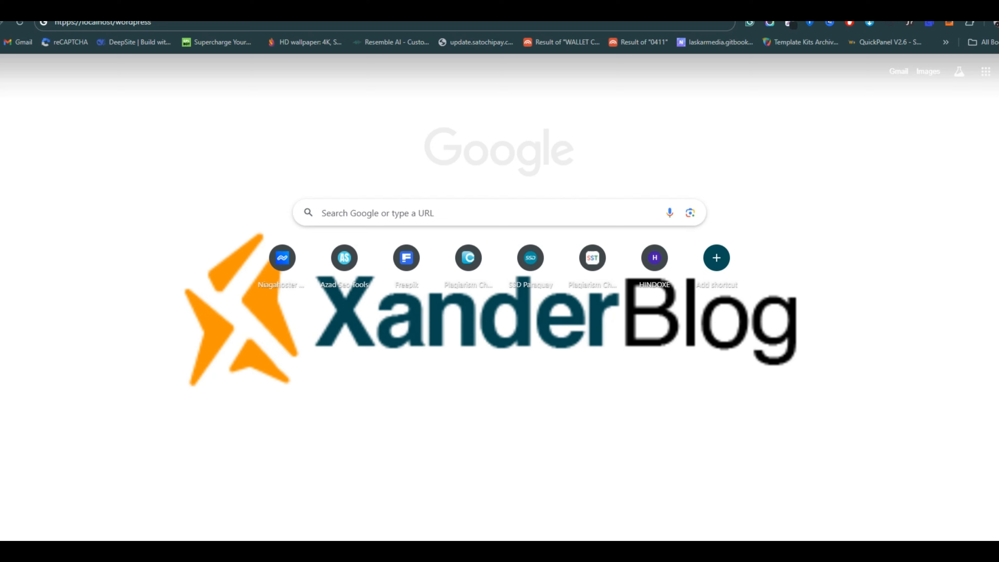
pyautogui.moveTo(115, 22); pyautogui.dragTo(230, 28)
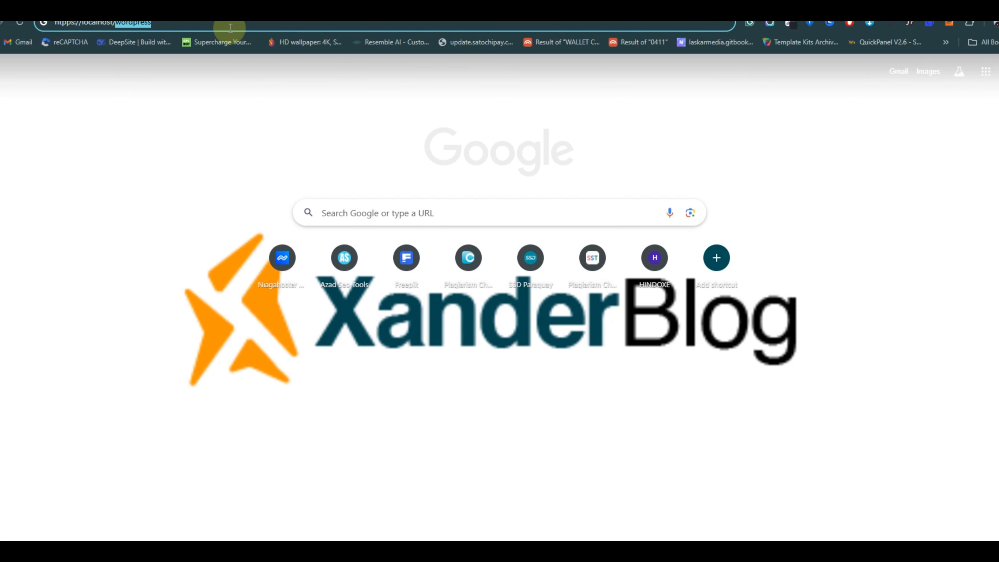
pyautogui.press('Return')
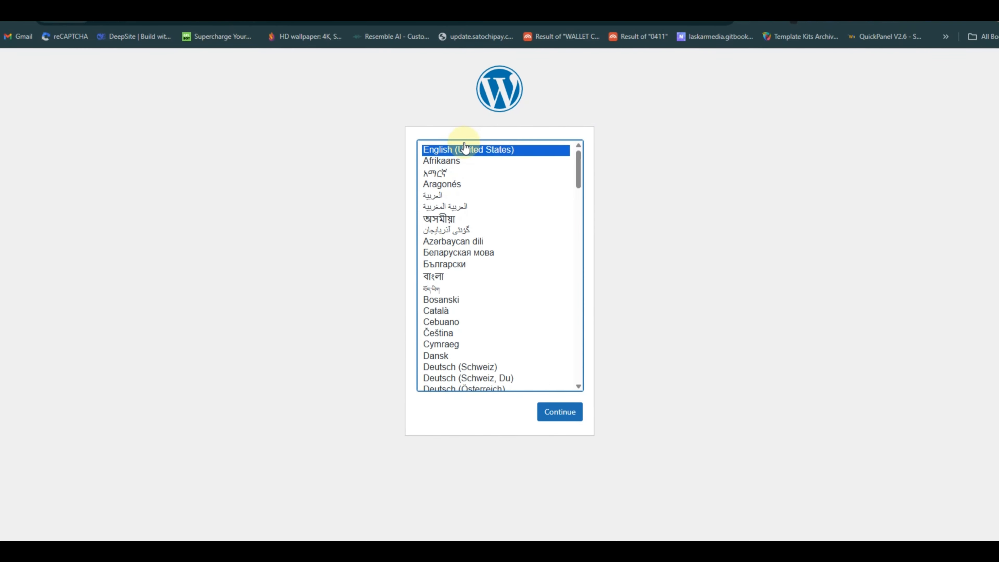
# Continue with English (United States) and pass the welcome screen with Let's go!
pyautogui.scroll(-4, 499, 297)
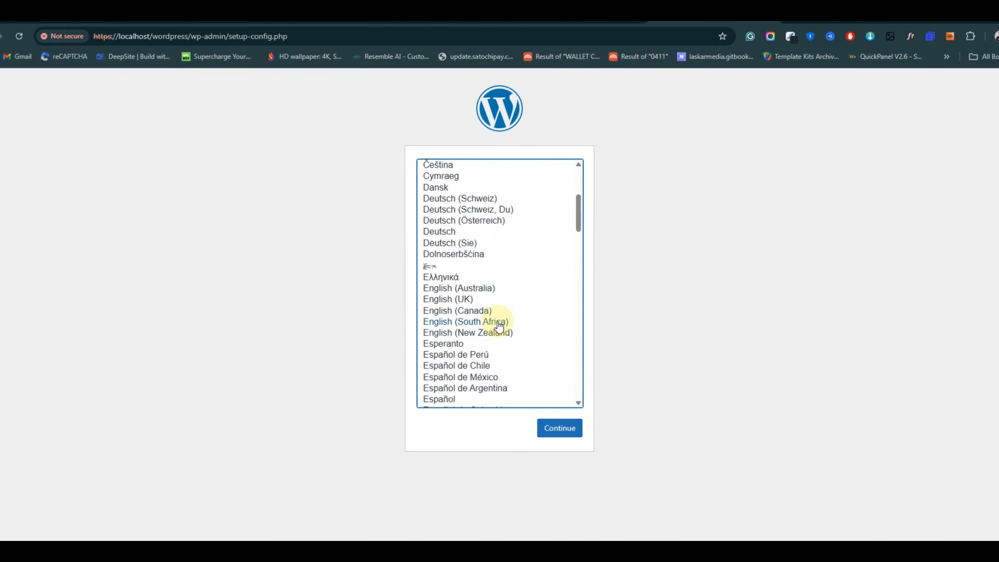
pyautogui.scroll(4, 497, 275)
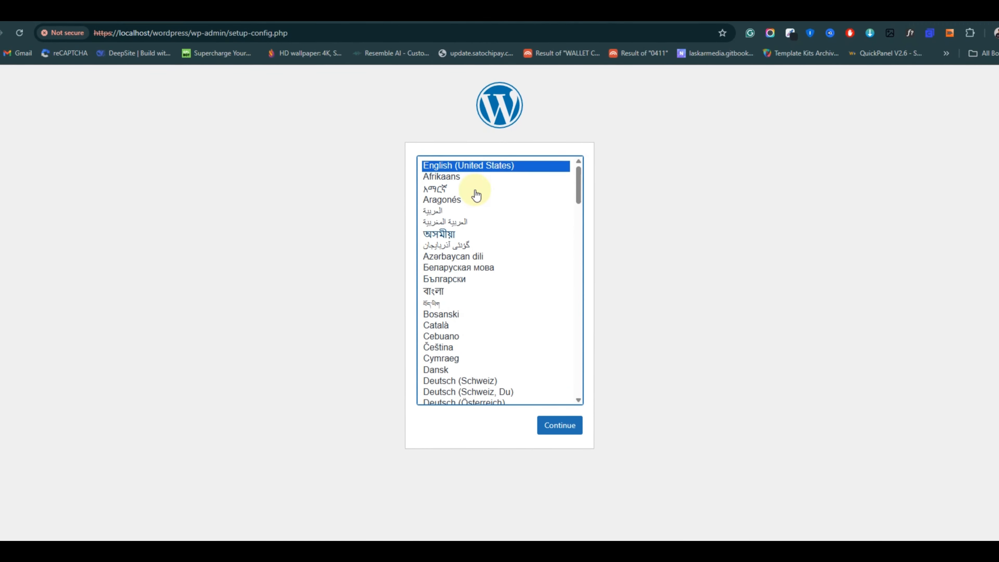
pyautogui.click(547, 426)
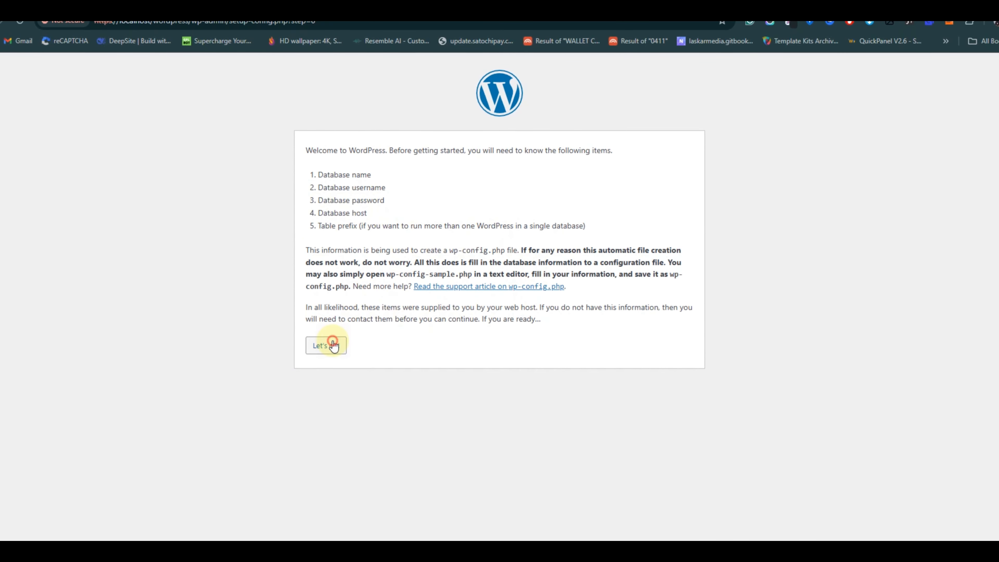
pyautogui.click(320, 347)
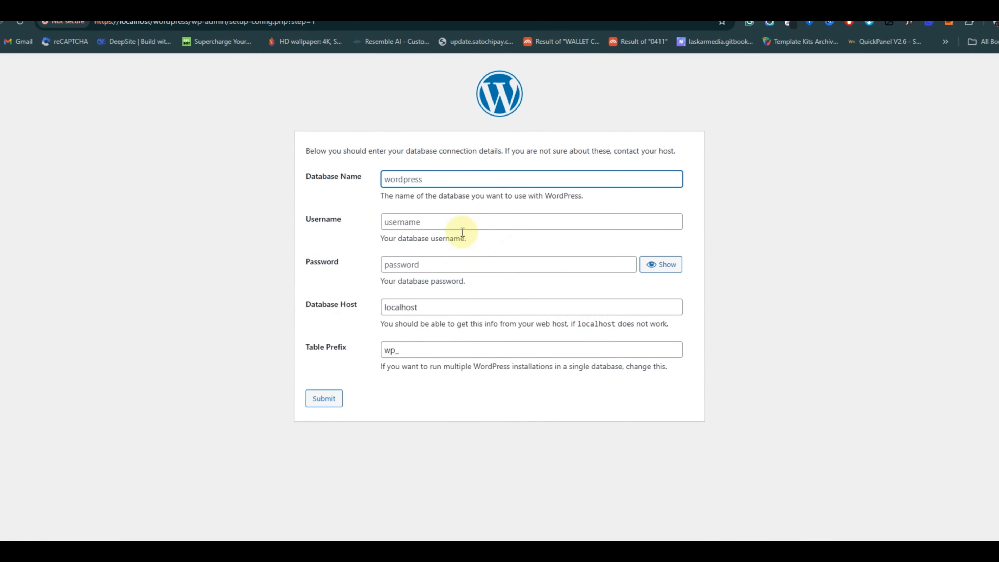
# Copy the wp_website database name from phpMyAdmin into the Database Name field.
pyautogui.click(423, 180)
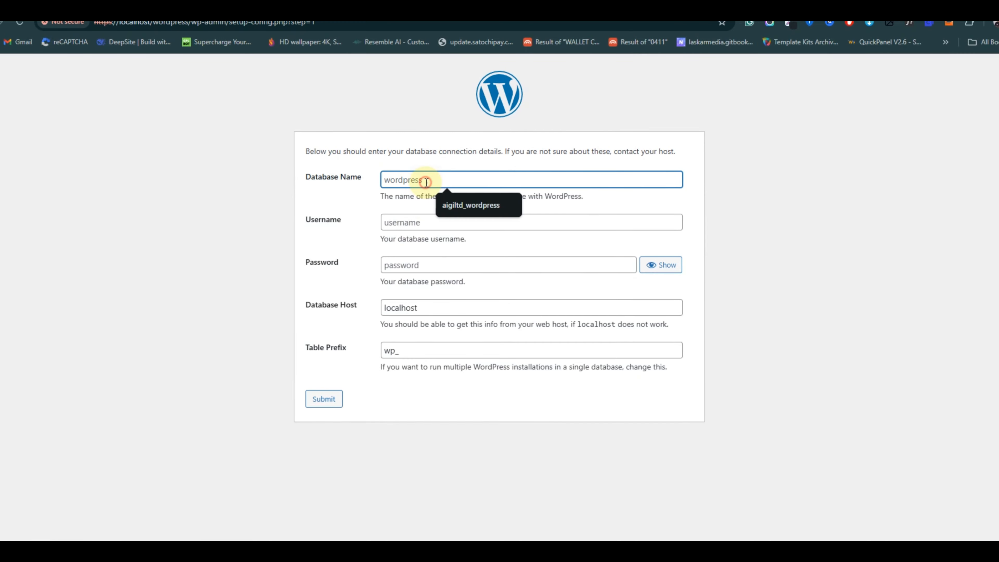
pyautogui.click(400, 224)
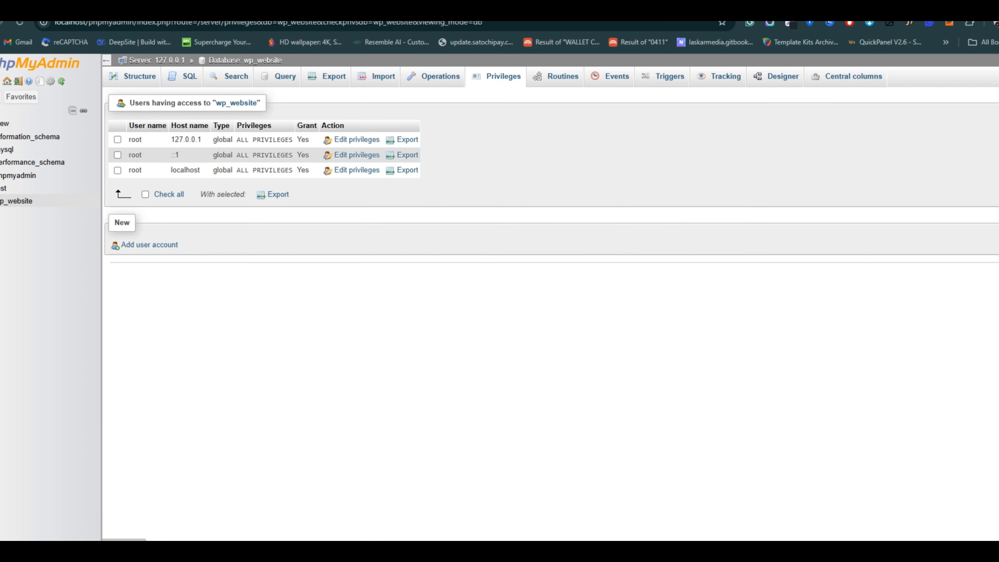
pyautogui.click(299, 6)
pyautogui.click(377, 6)
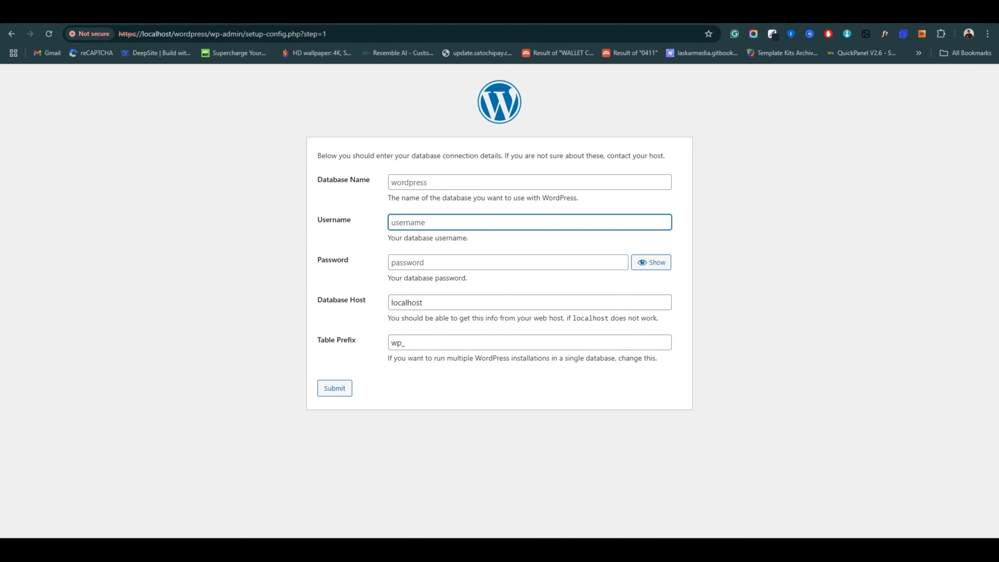
pyautogui.click(417, 11)
pyautogui.moveTo(76, 203); pyautogui.dragTo(25, 207)
pyautogui.hotkey('ctrl', 'c')
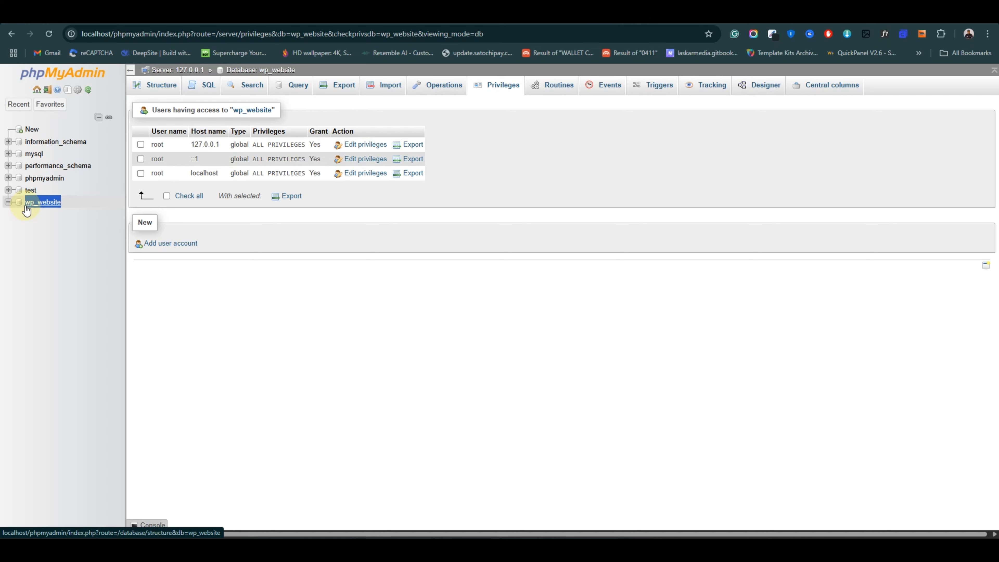
pyautogui.click(539, 9)
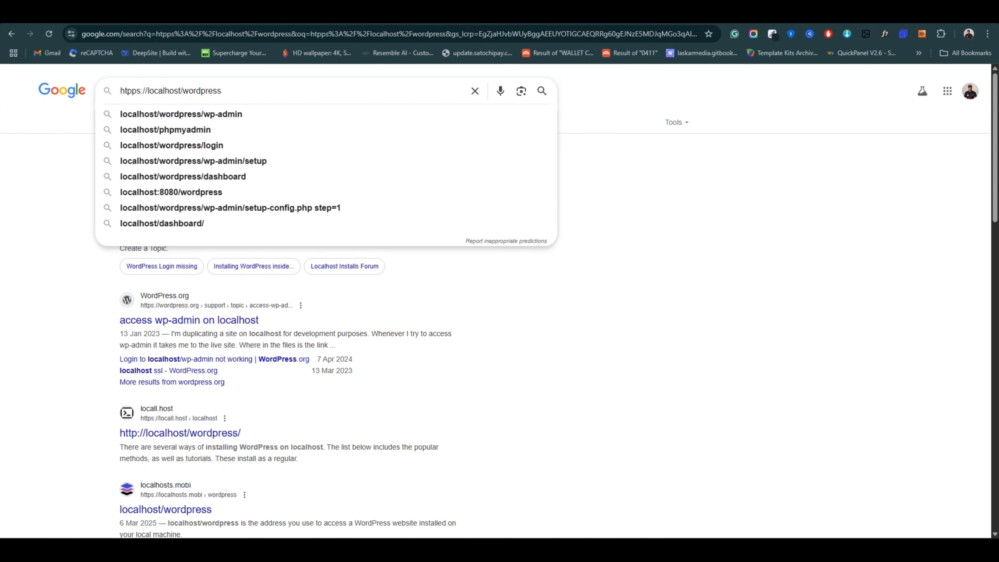
pyautogui.click(468, 10)
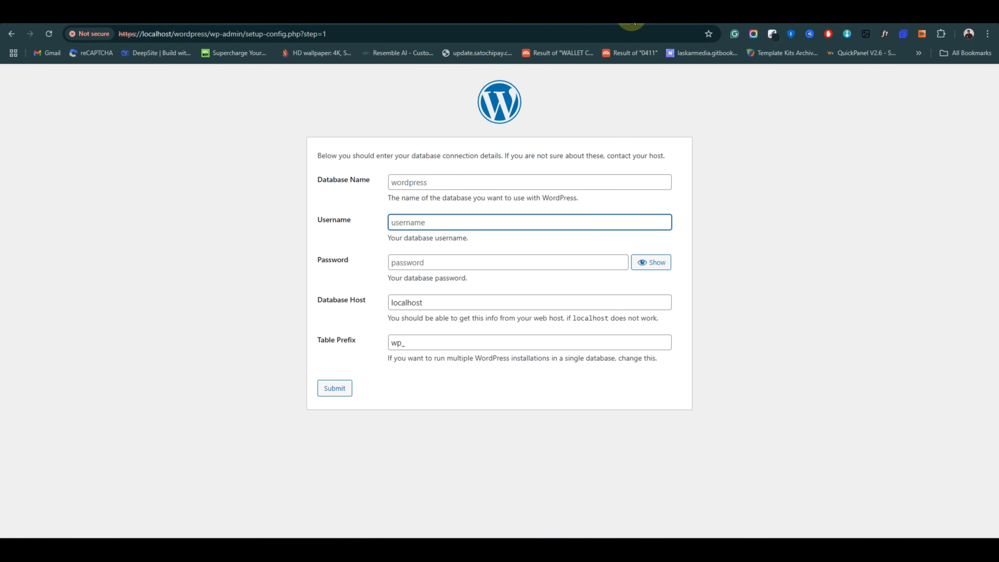
pyautogui.click(429, 177)
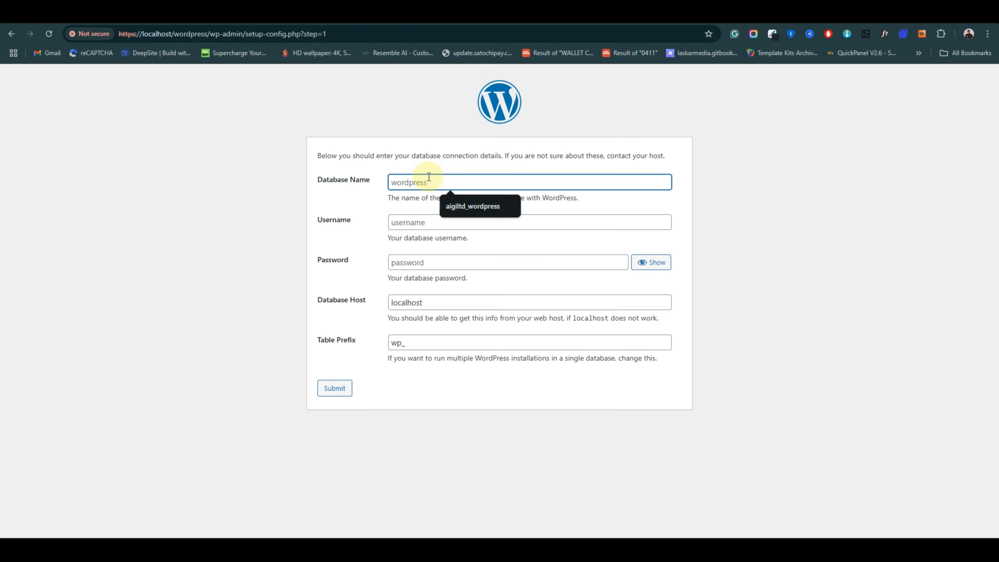
pyautogui.hotkey('ctrl', 'v')
# Enter root as the username, leave the password blank, and submit the connection details.
pyautogui.click(411, 219)
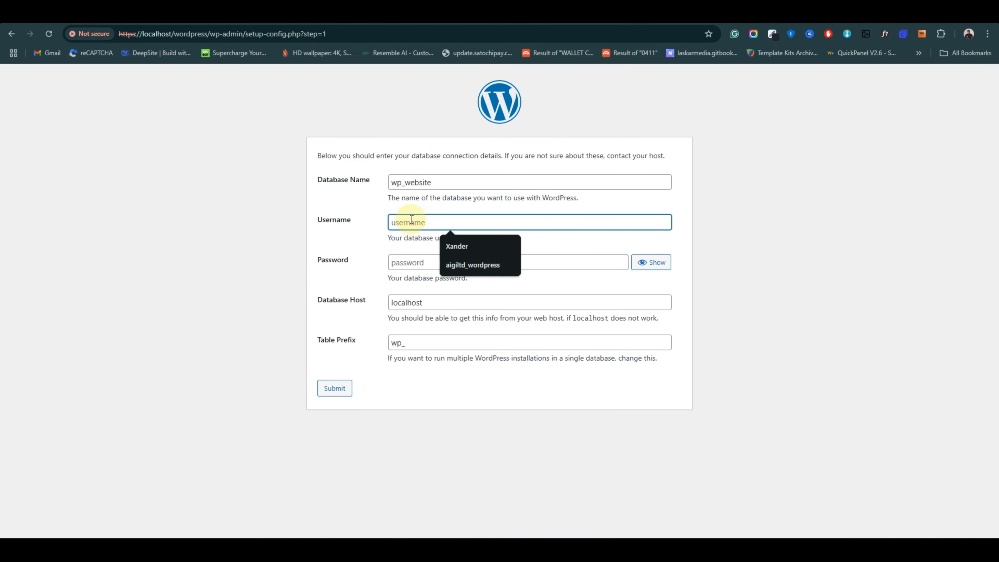
pyautogui.write('root')
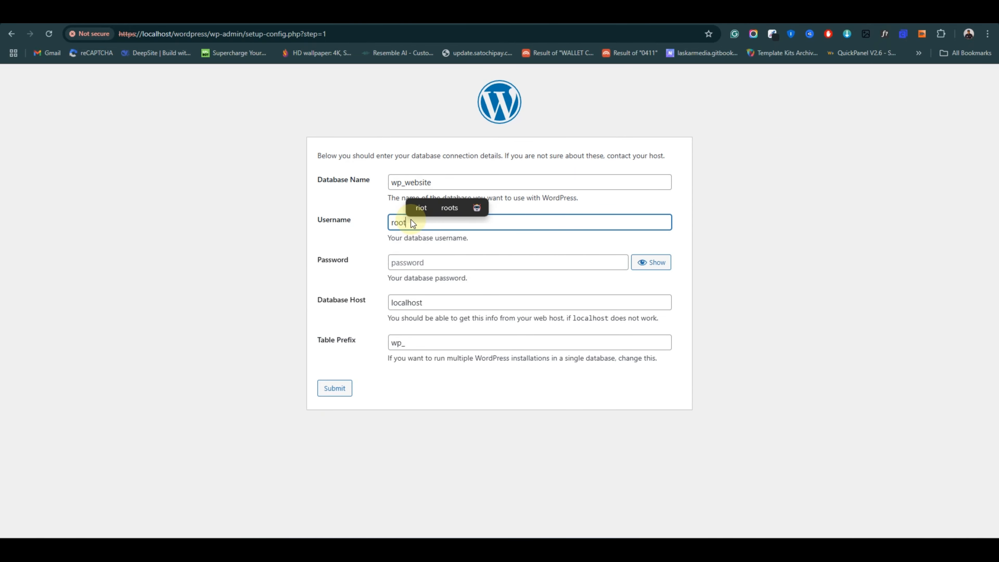
pyautogui.click(431, 15)
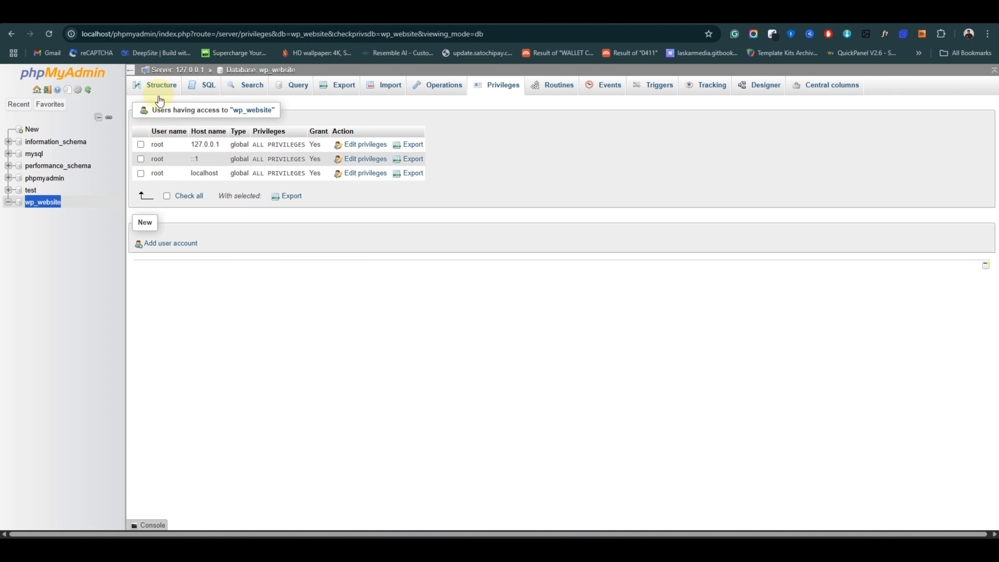
pyautogui.click(582, 15)
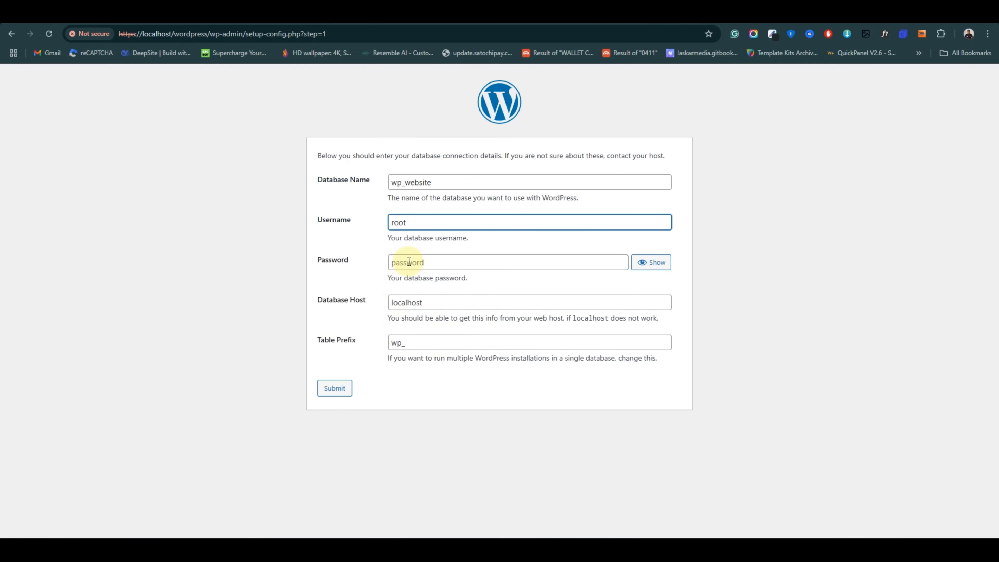
pyautogui.click(335, 388)
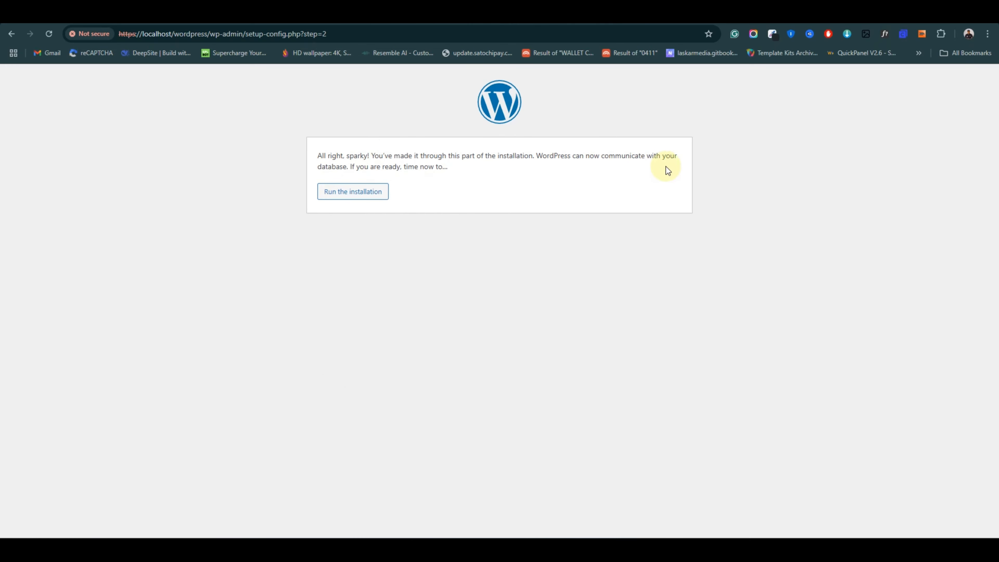
# Run the installation and enter 'Xanderblog' as site title with the suggested Admin username.
pyautogui.click(338, 192)
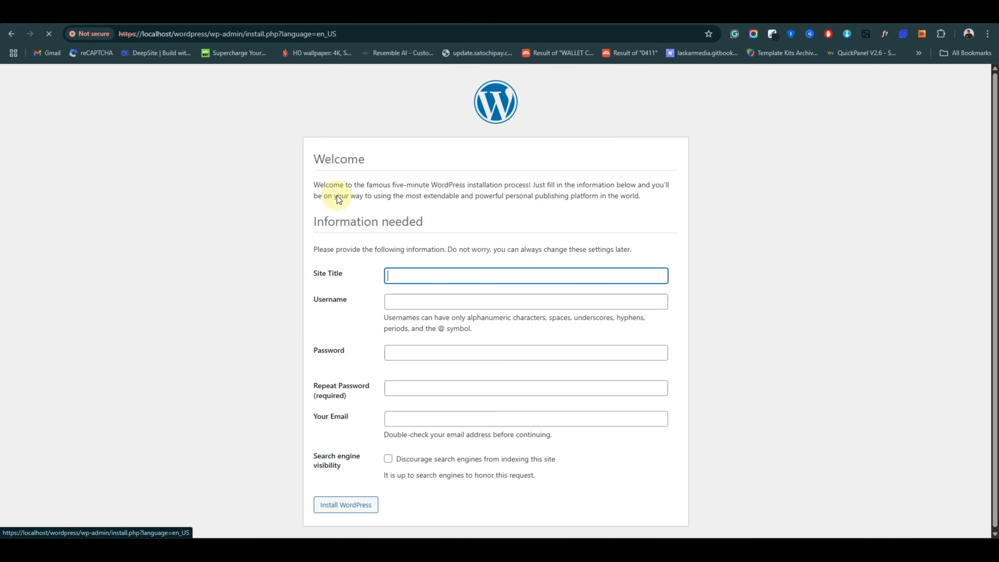
pyautogui.click(447, 275)
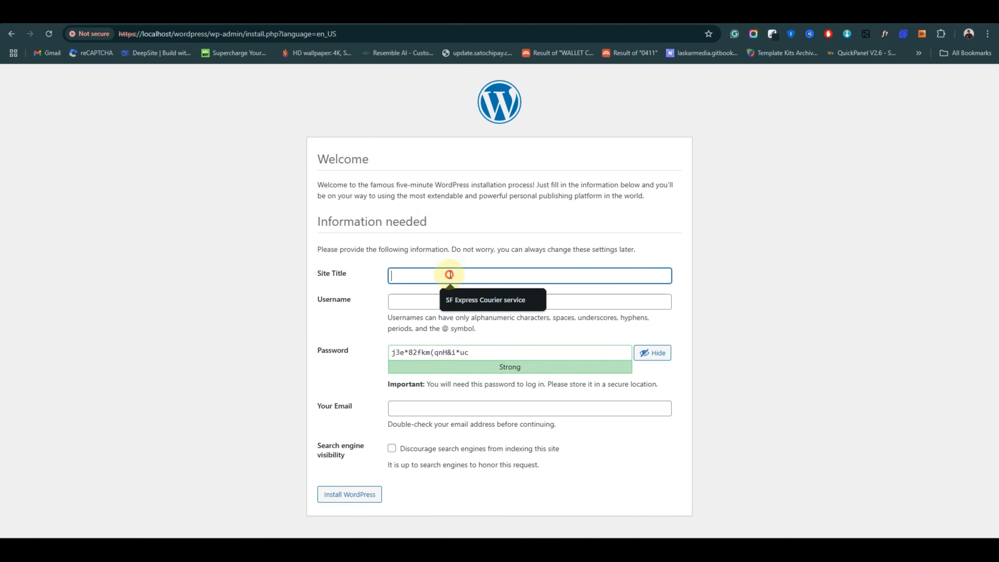
pyautogui.click(508, 250)
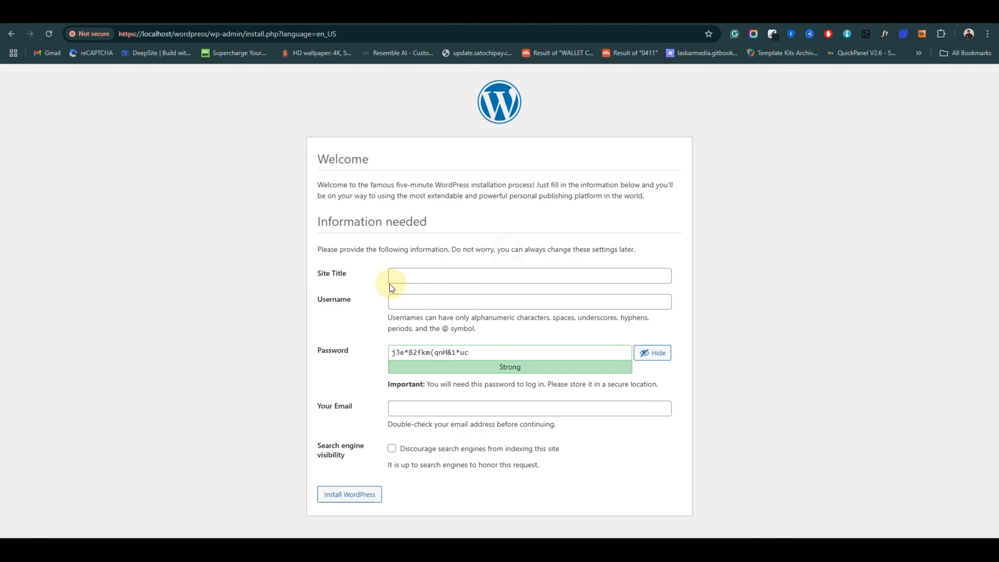
pyautogui.click(435, 277)
pyautogui.write('X')
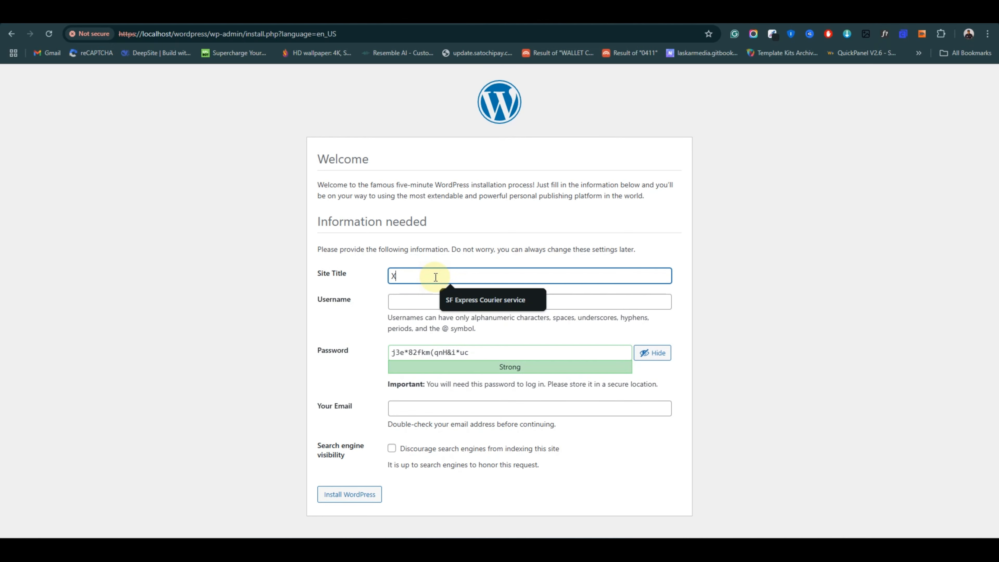
pyautogui.write('ander')
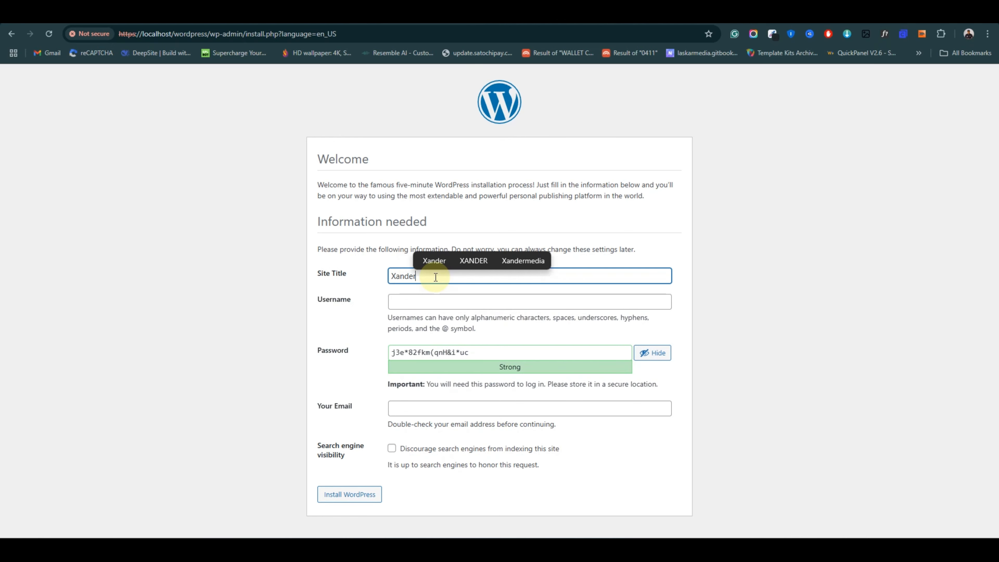
pyautogui.write('blog')
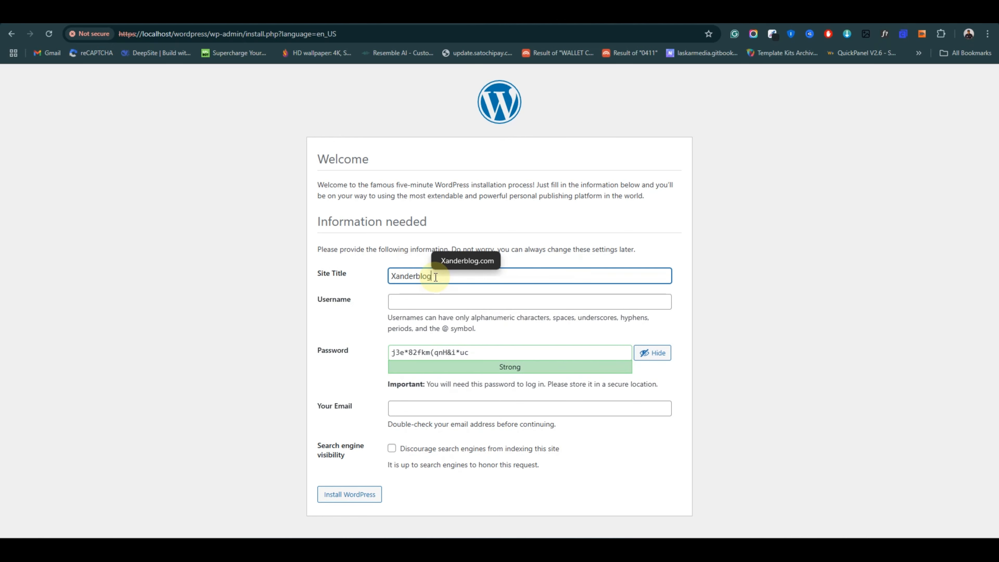
pyautogui.click(440, 302)
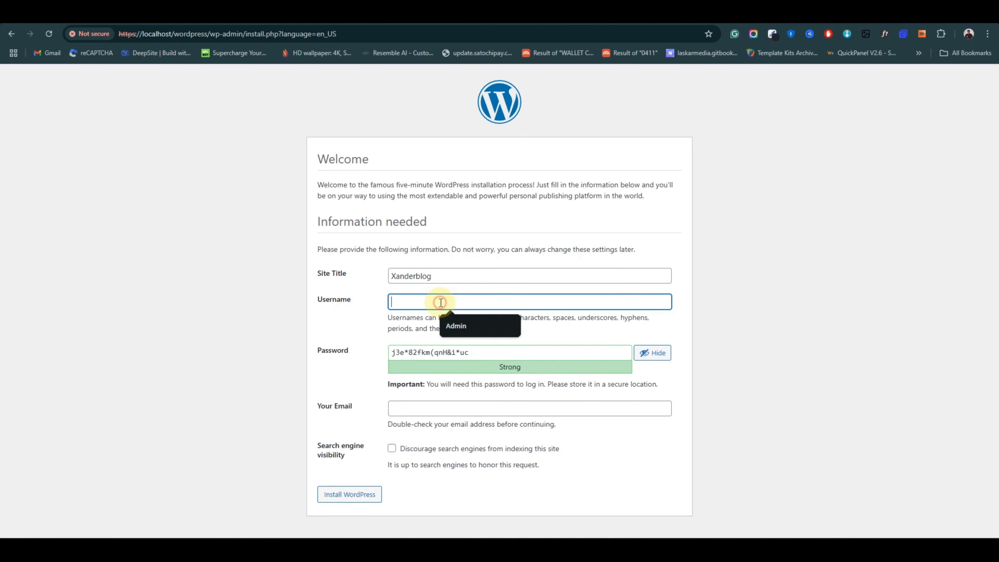
pyautogui.click(465, 322)
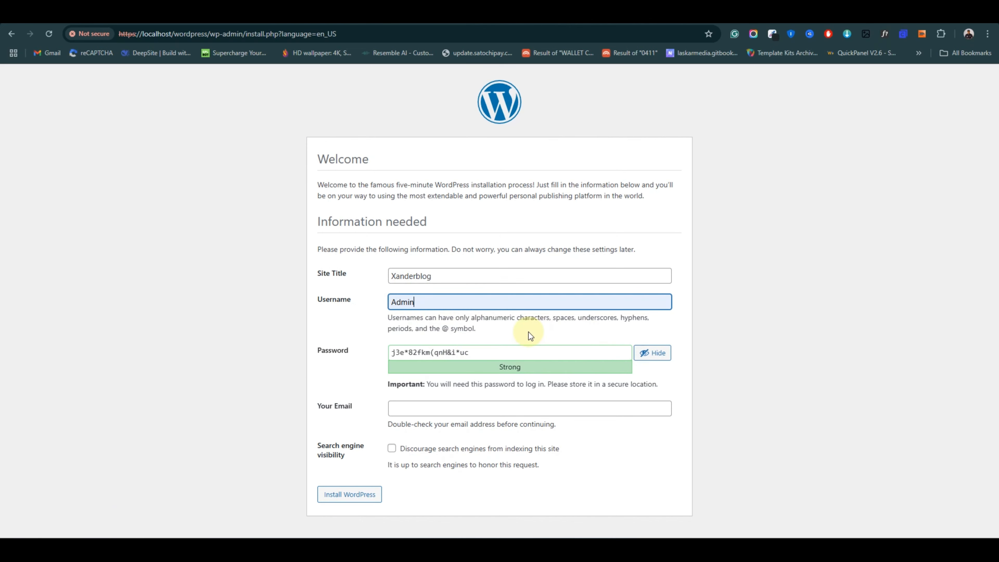
# Replace the generated admin password with a custom strong password.
pyautogui.doubleClick(480, 350)
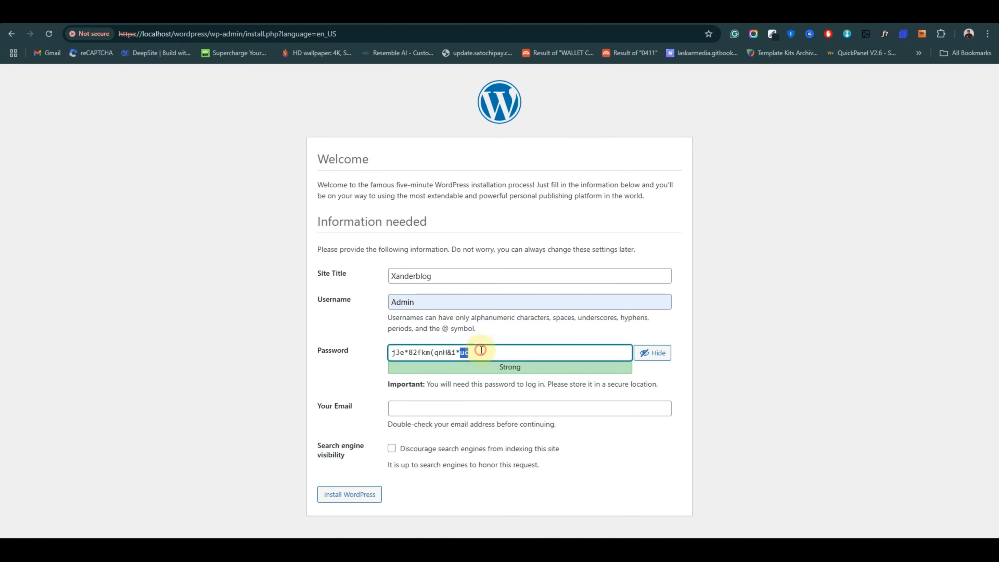
pyautogui.click(480, 350)
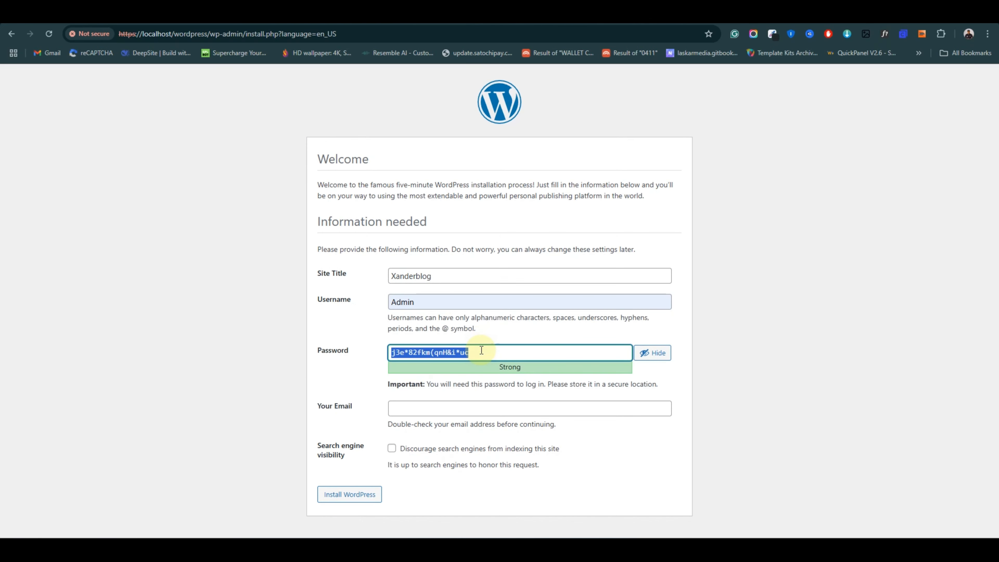
pyautogui.click(480, 325)
pyautogui.tripleClick(472, 354)
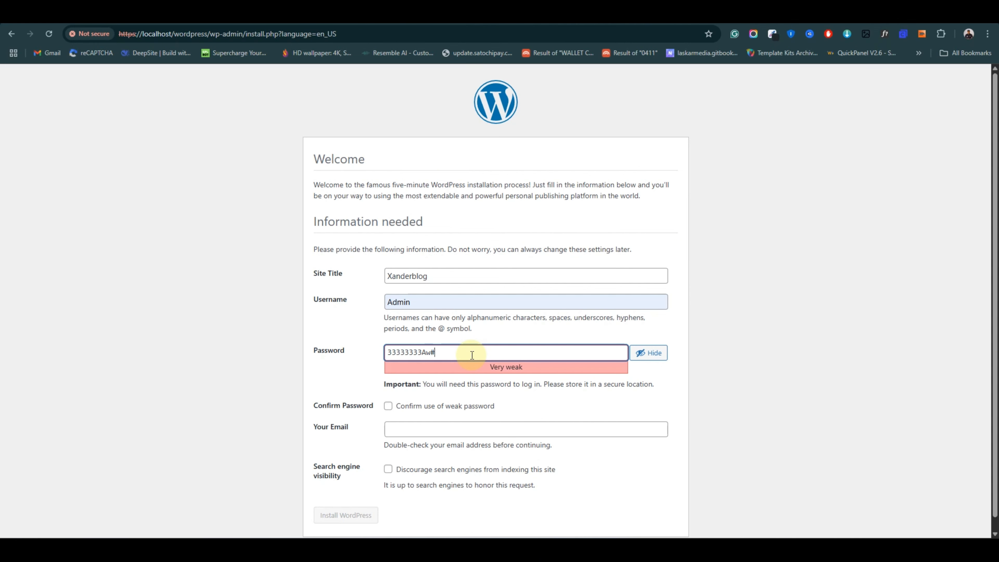
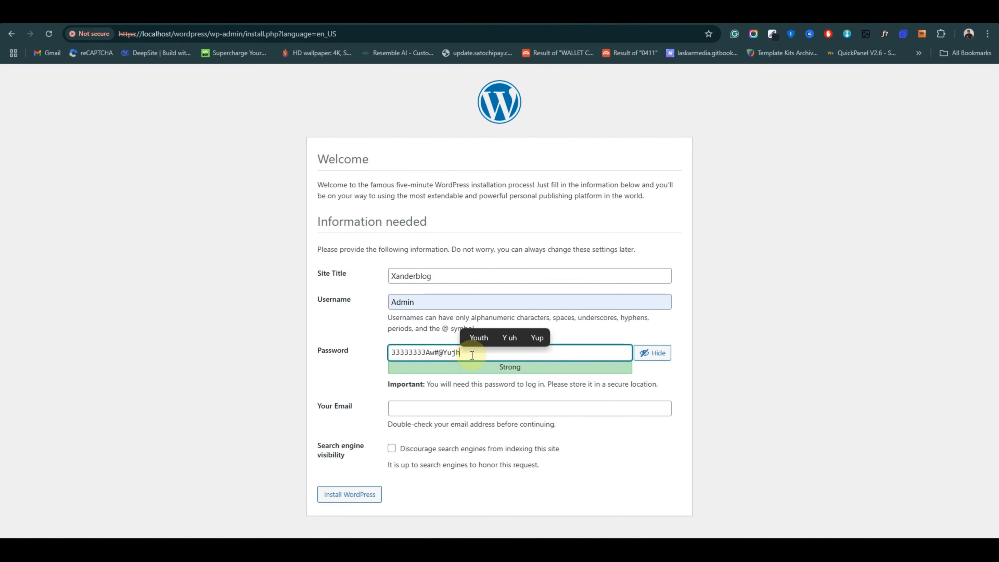
pyautogui.doubleClick(468, 354)
pyautogui.tripleClick(468, 354)
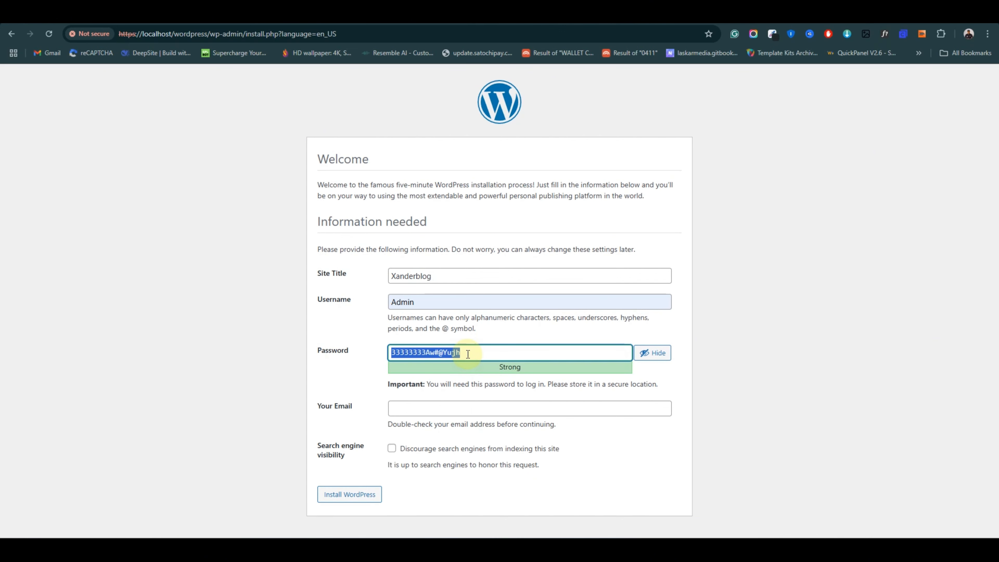
pyautogui.click(510, 329)
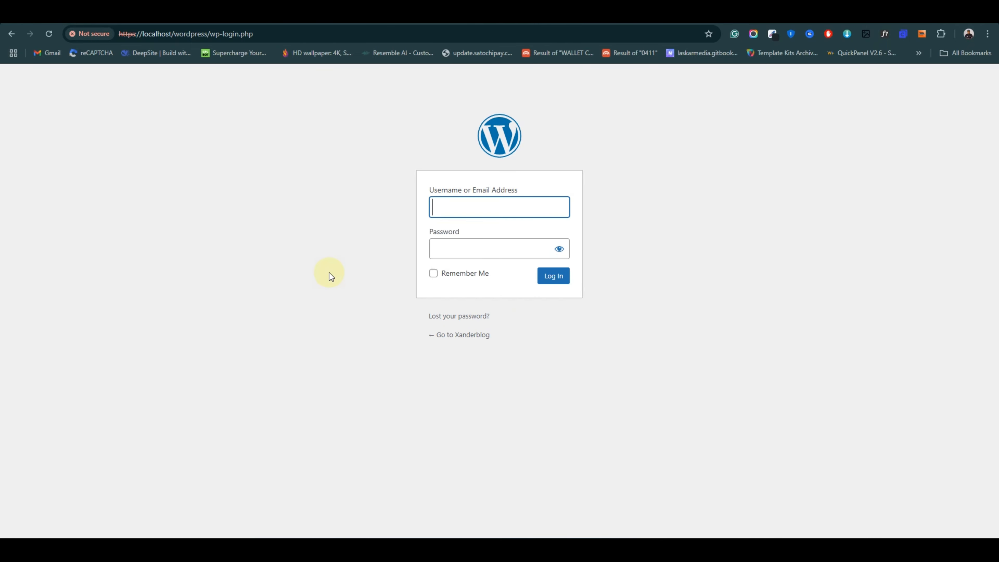
# Log in as Admin with the chosen password and Remember Me ticked.
pyautogui.click(458, 209)
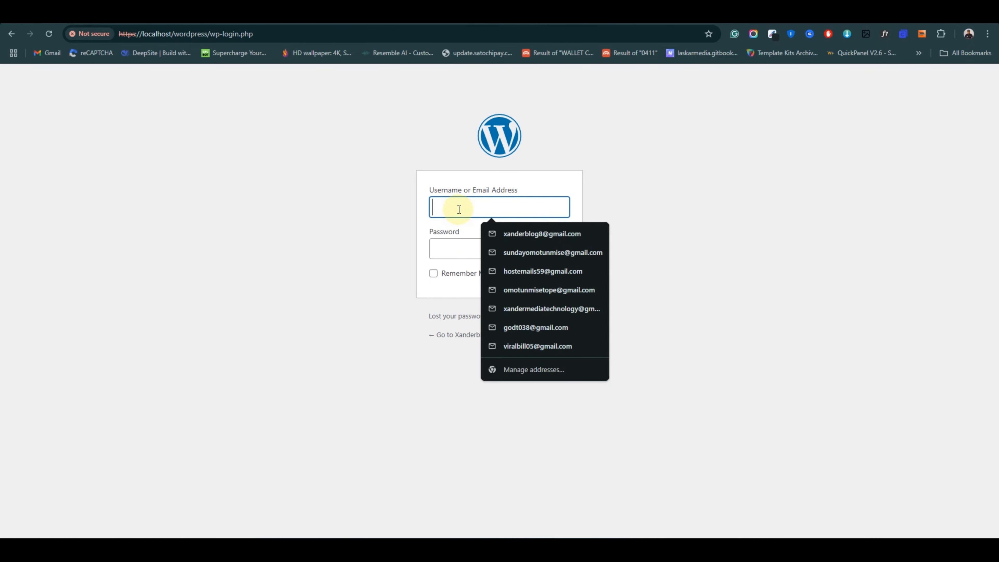
pyautogui.write('A')
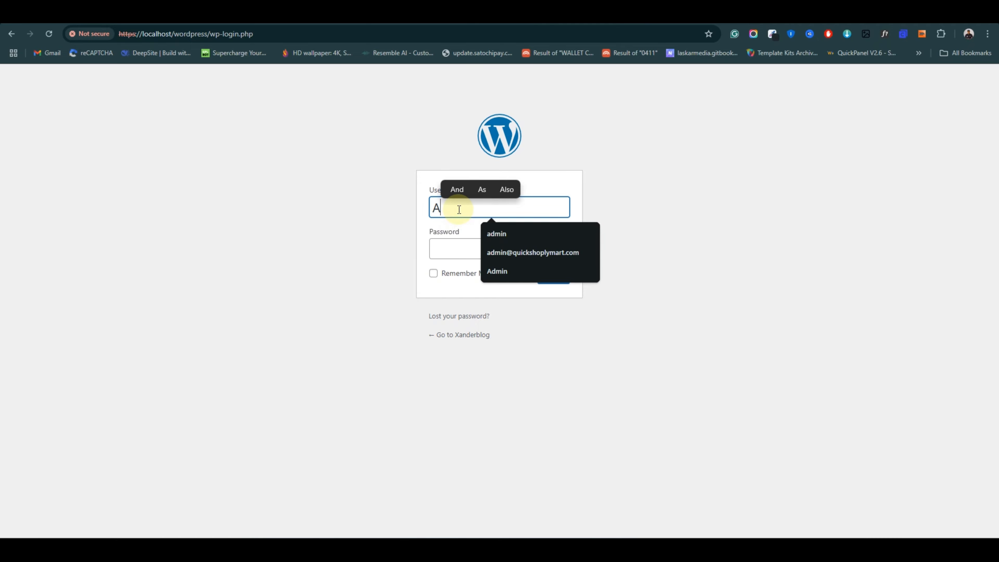
pyautogui.click(536, 271)
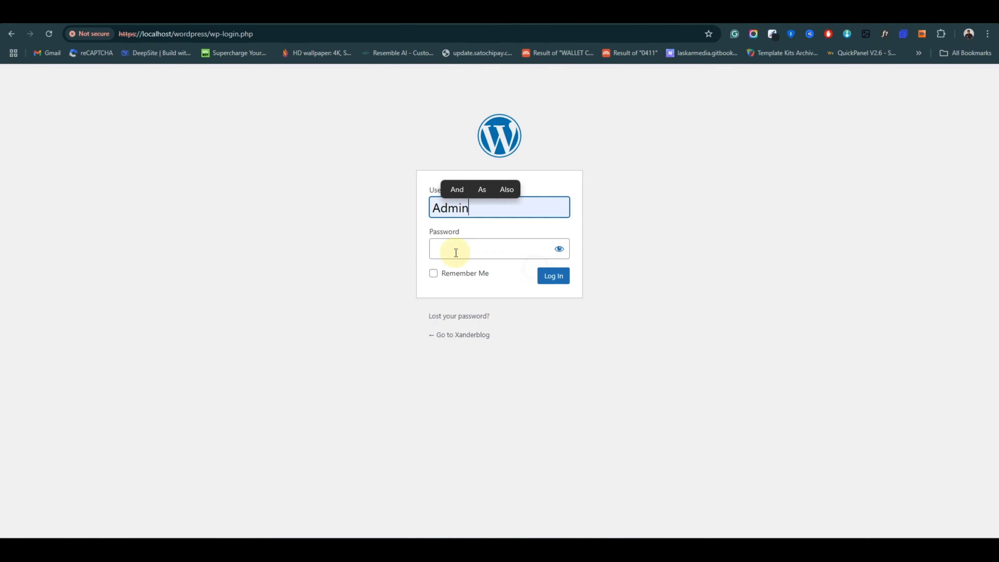
pyautogui.click(456, 253)
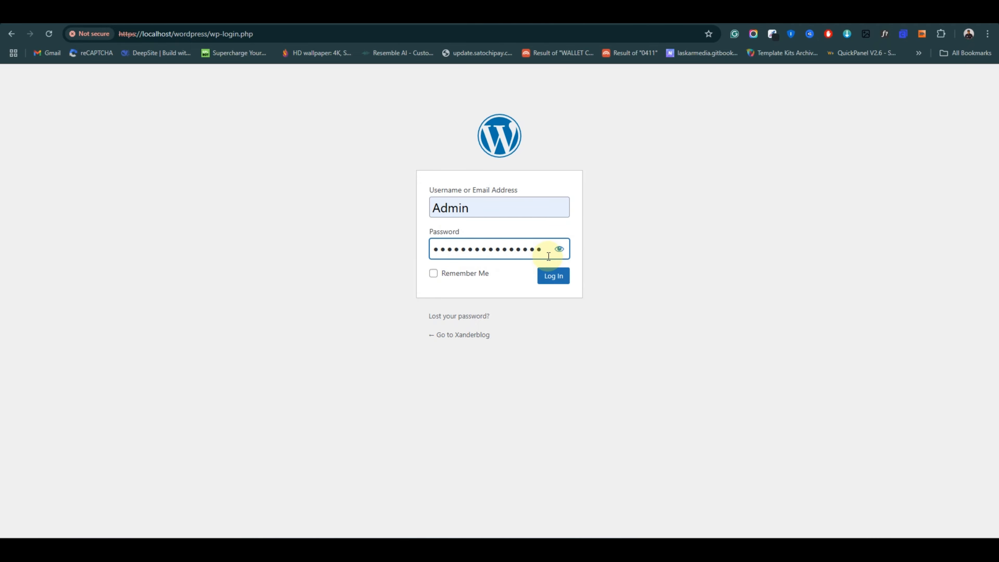
pyautogui.click(434, 276)
pyautogui.click(553, 277)
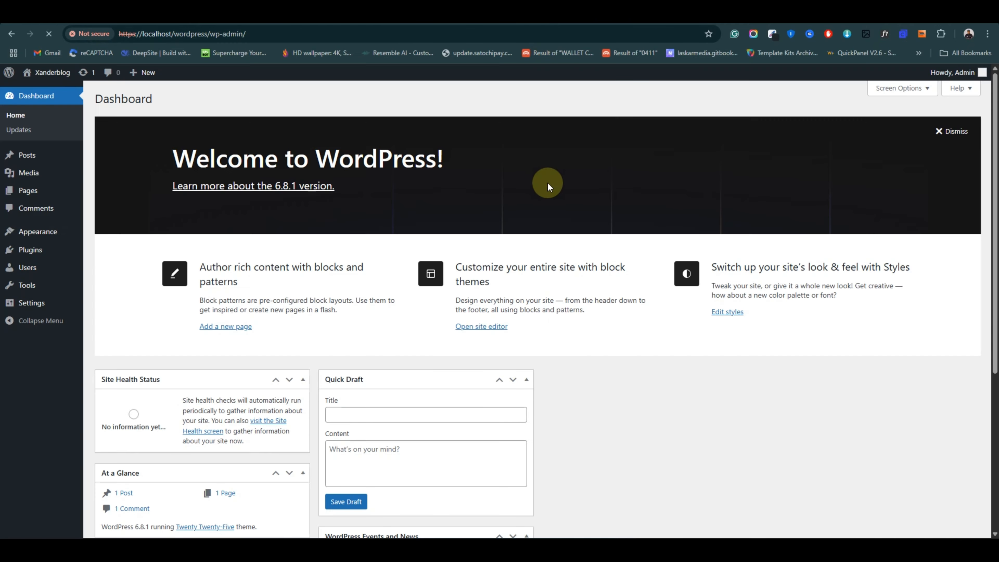
# Look over the Xanderblog dashboard and its web address.
pyautogui.scroll(-6, 391, 203)
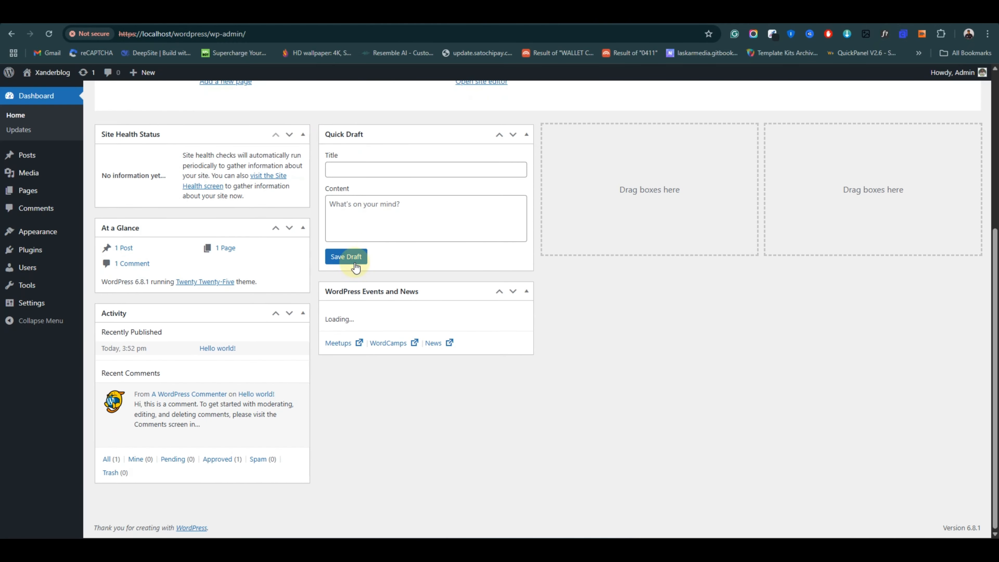
pyautogui.scroll(7, 352, 263)
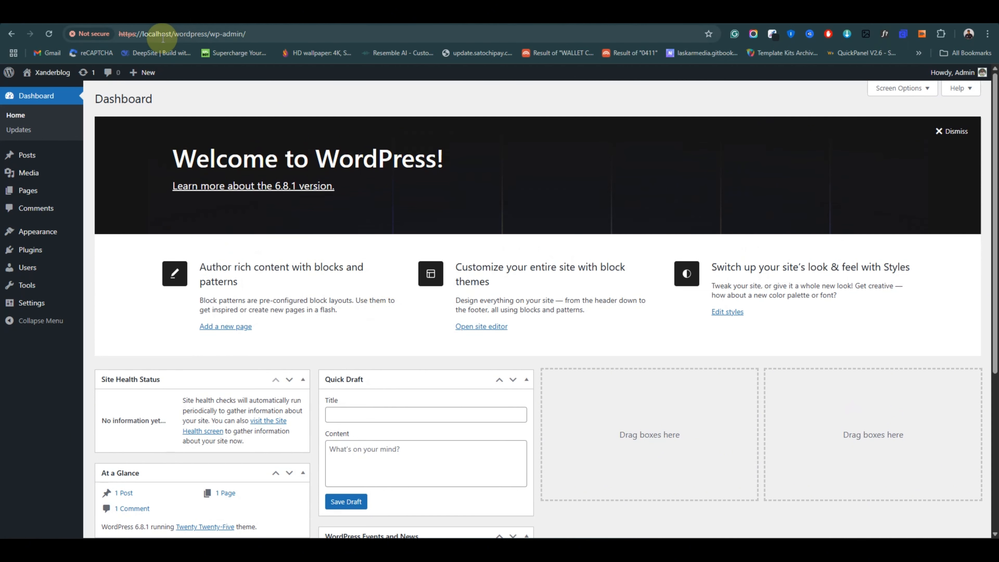
pyautogui.moveTo(140, 34); pyautogui.dragTo(117, 34)
pyautogui.click(271, 33)
pyautogui.scroll(-4, 597, 168)
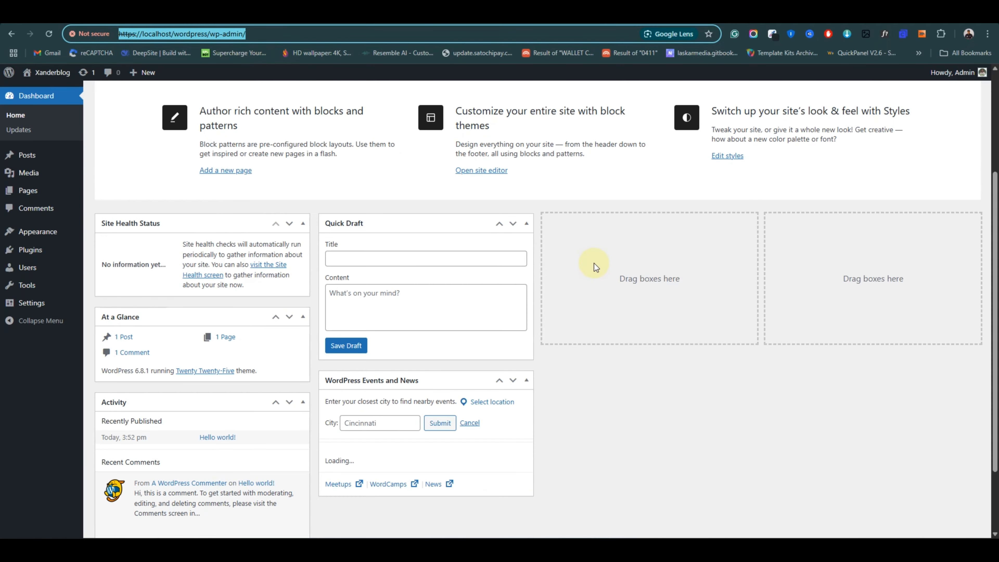
pyautogui.click(655, 180)
pyautogui.scroll(4, 477, 248)
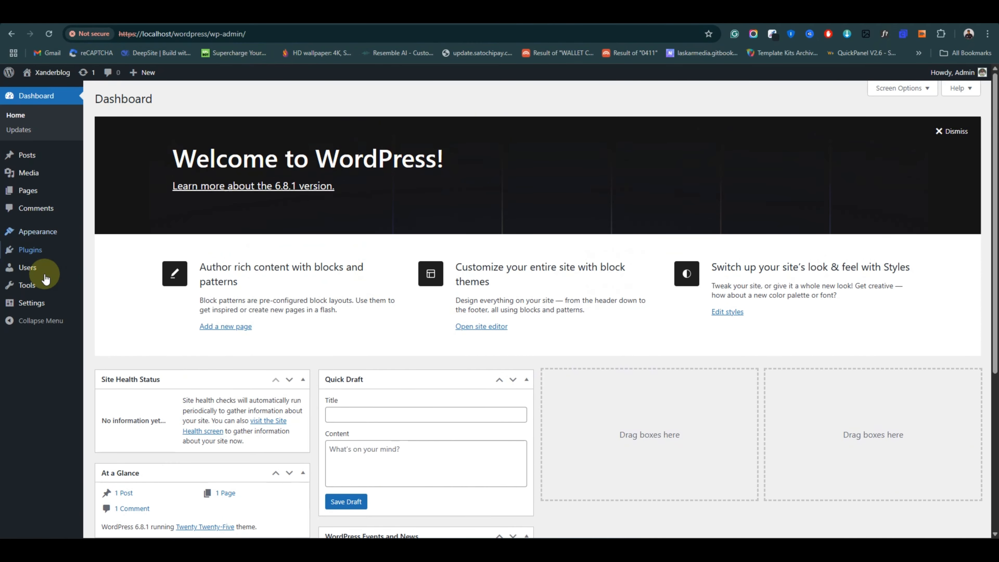
# Open Visit Site in a new tab, view the front page, then return to the dashboard.
pyautogui.moveTo(51, 72)
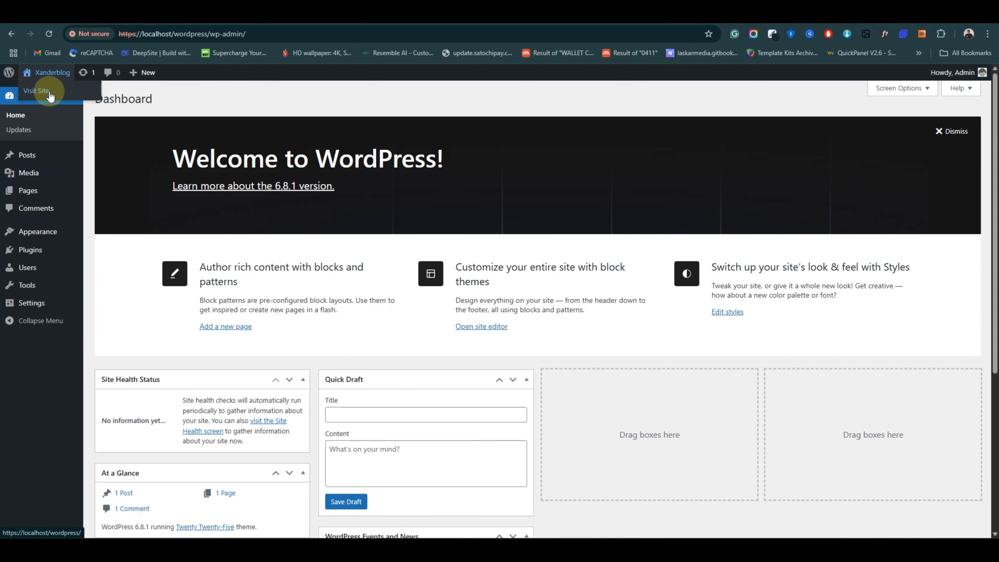
pyautogui.rightClick(61, 95)
pyautogui.click(77, 104)
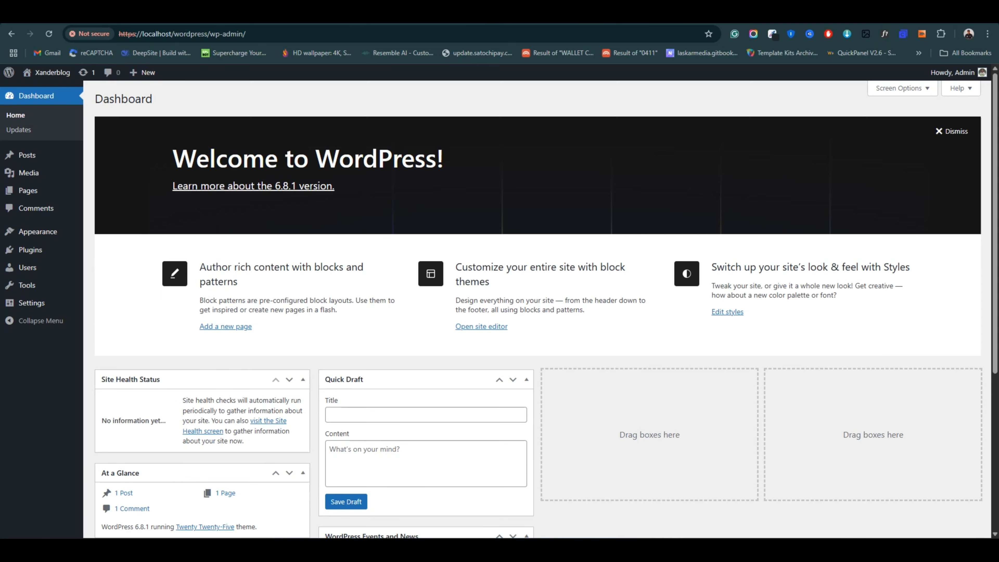
pyautogui.click(551, 12)
pyautogui.scroll(-3, 430, 262)
pyautogui.scroll(3, 492, 287)
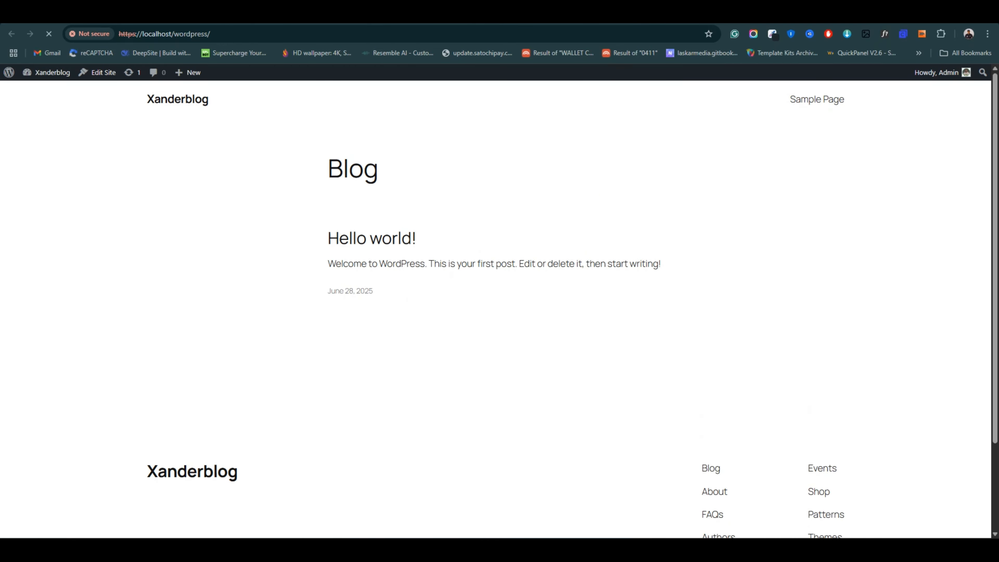
pyautogui.click(605, 12)
# Preview Twenty Twenty-Three under Appearance > Themes, then activate it.
pyautogui.click(102, 235)
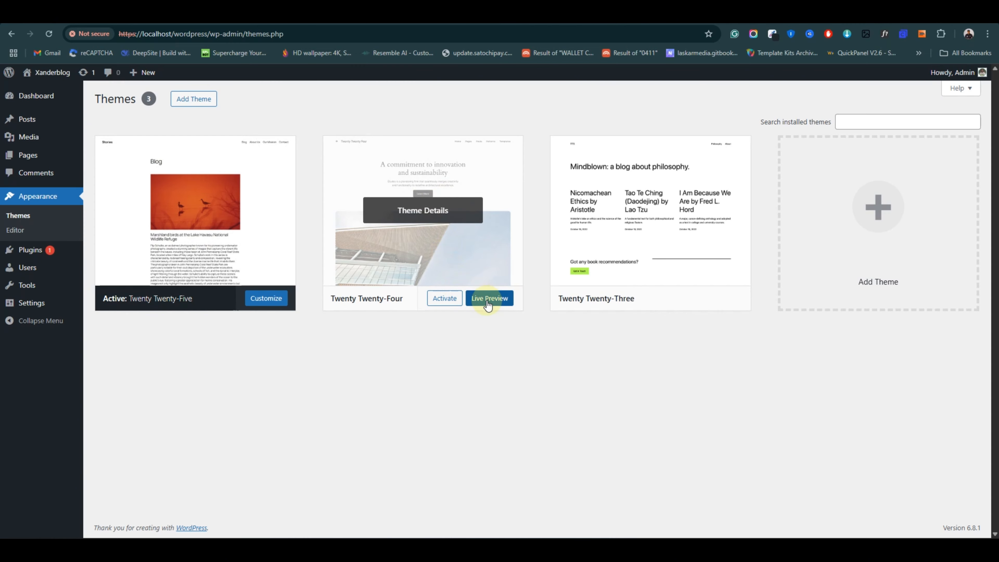
pyautogui.click(718, 299)
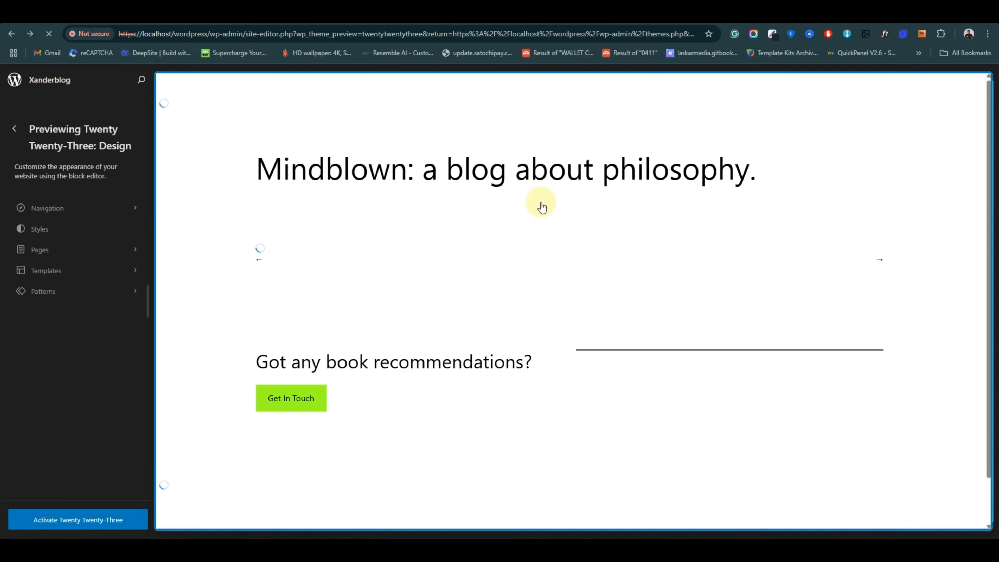
pyautogui.hotkey('alt', 'Left')
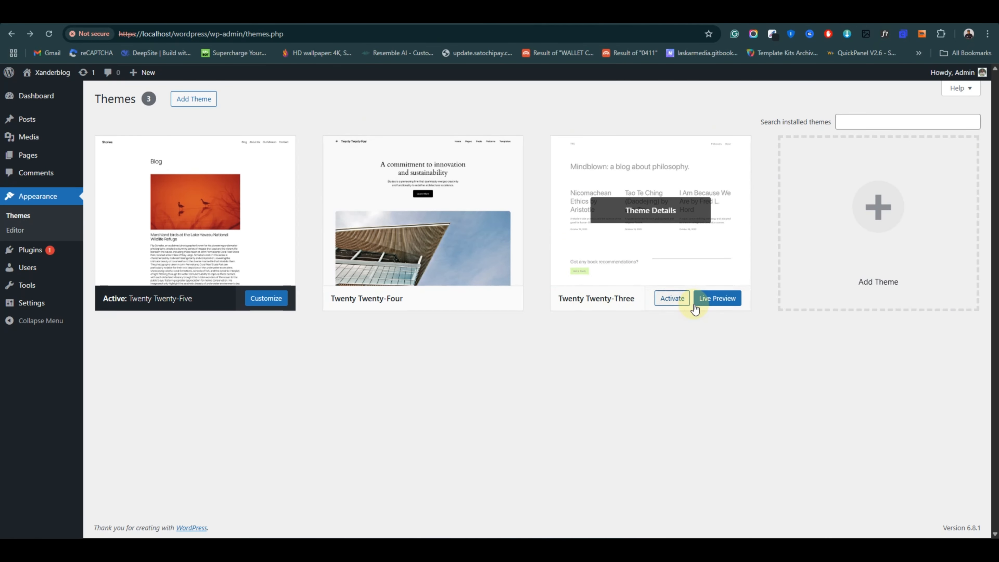
pyautogui.click(677, 300)
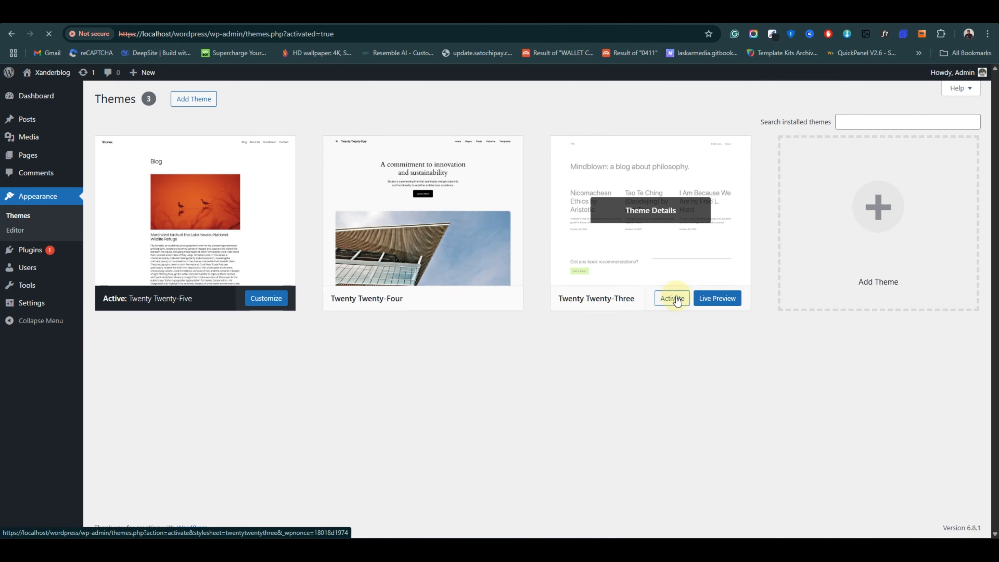
# Check the front page now shows the Twenty Twenty-Three design, then return to Themes.
pyautogui.click(519, 16)
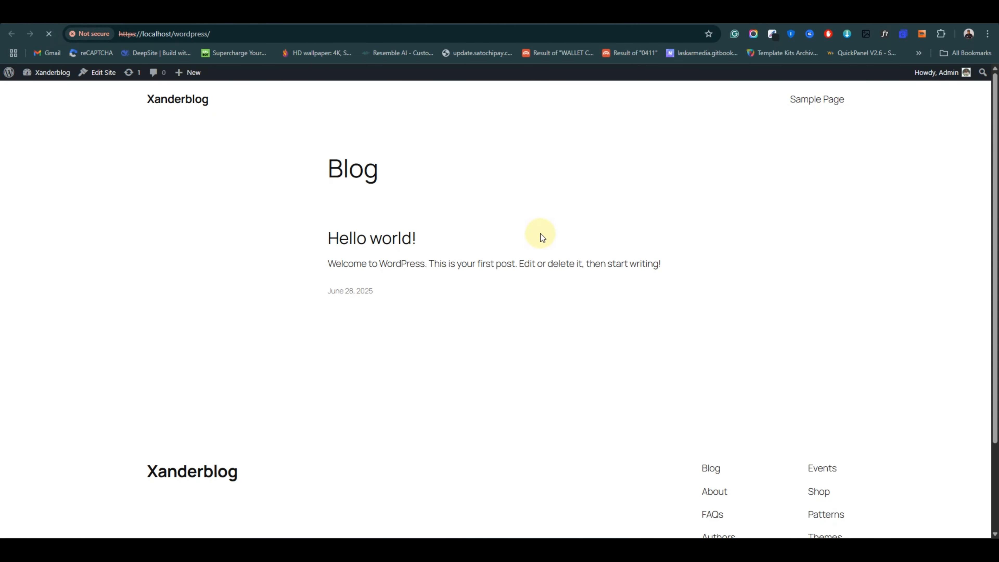
pyautogui.scroll(-1, 403, 232)
pyautogui.scroll(-4, 306, 322)
pyautogui.scroll(5, 335, 323)
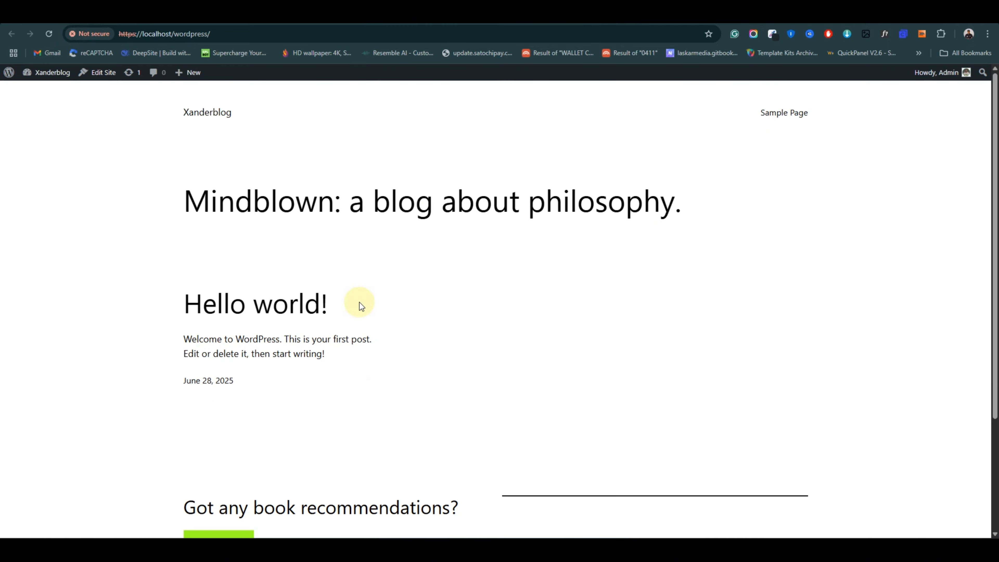
pyautogui.click(569, 12)
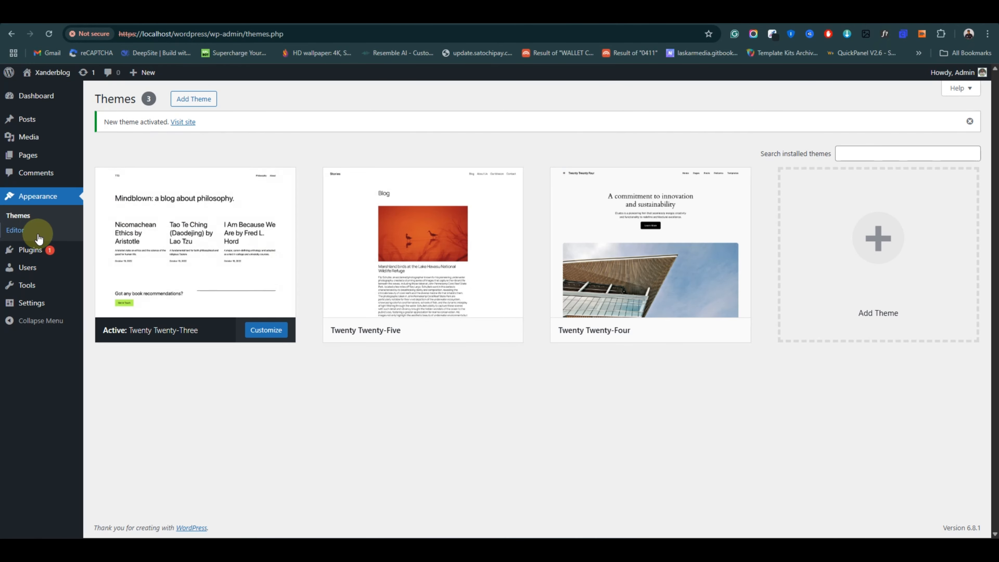